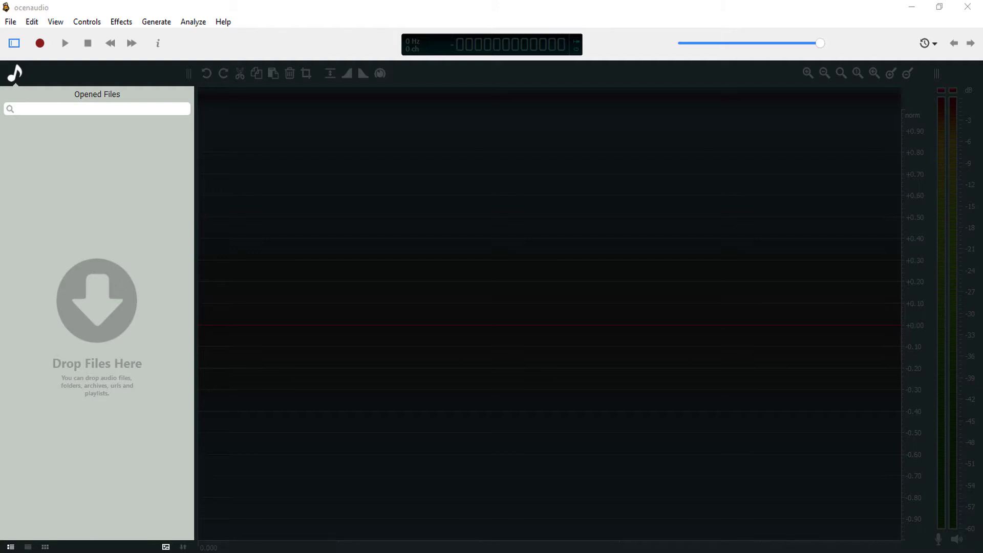
Keep the Audient iD4 line input as record device and open a new 44100 Hz stereo 24-bit recording.
left_click(32, 22)
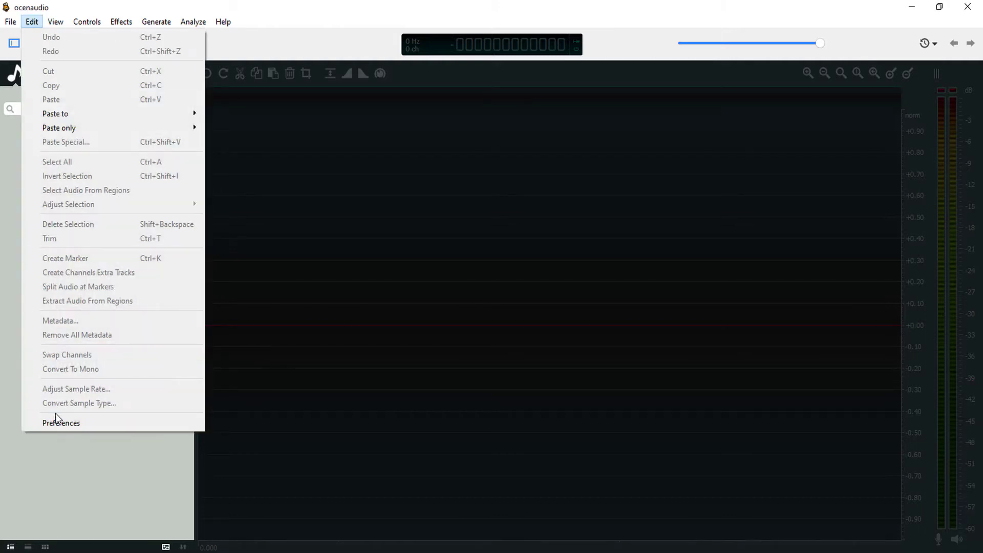
left_click(69, 423)
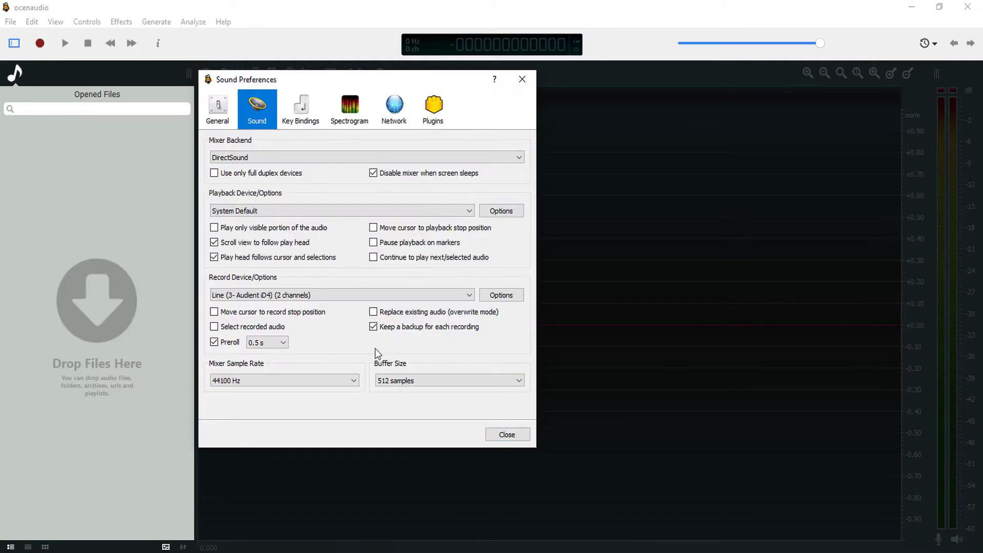
left_click(394, 295)
left_click(279, 330)
left_click(510, 431)
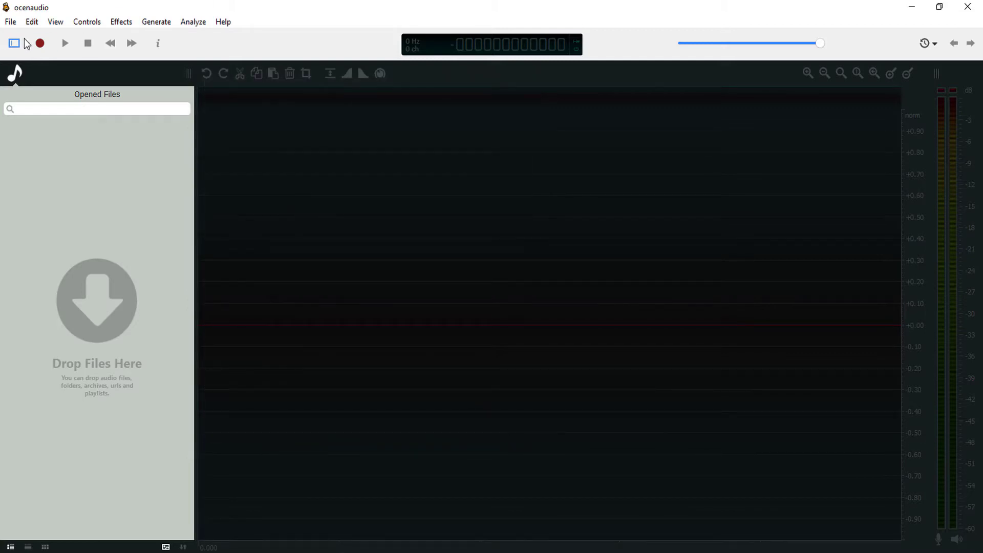
left_click(40, 43)
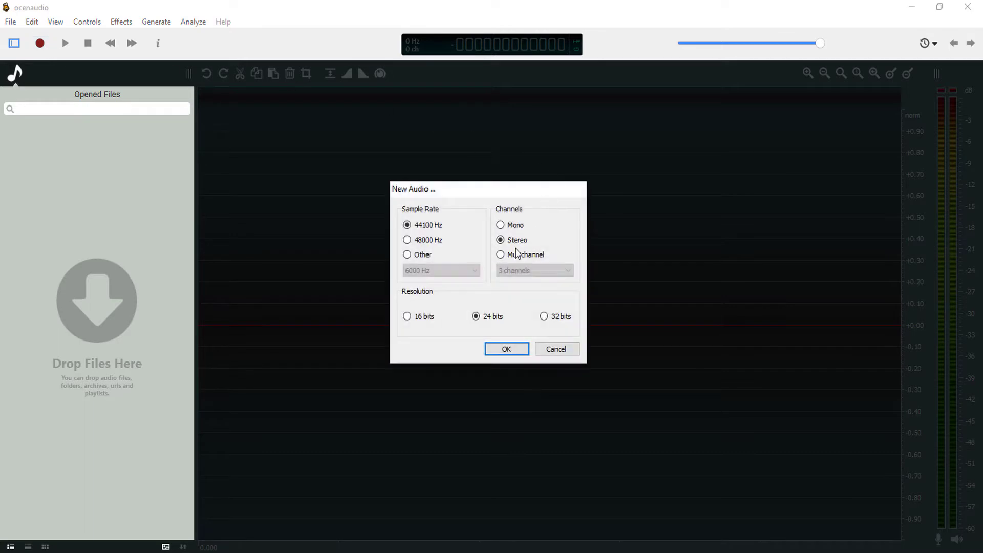
Record an 11-second stereo take into untitled #2, then play it back once.
left_click(514, 353)
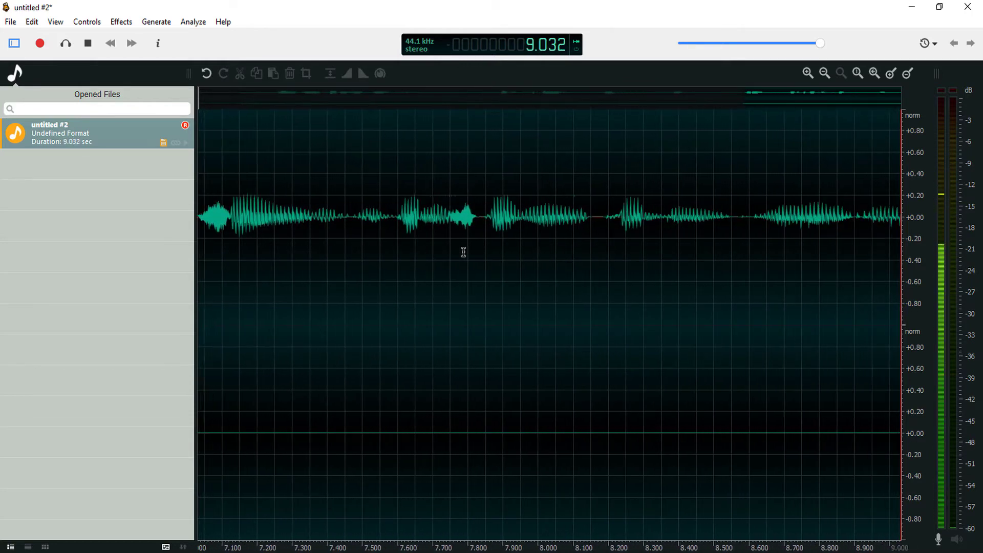
left_click(88, 43)
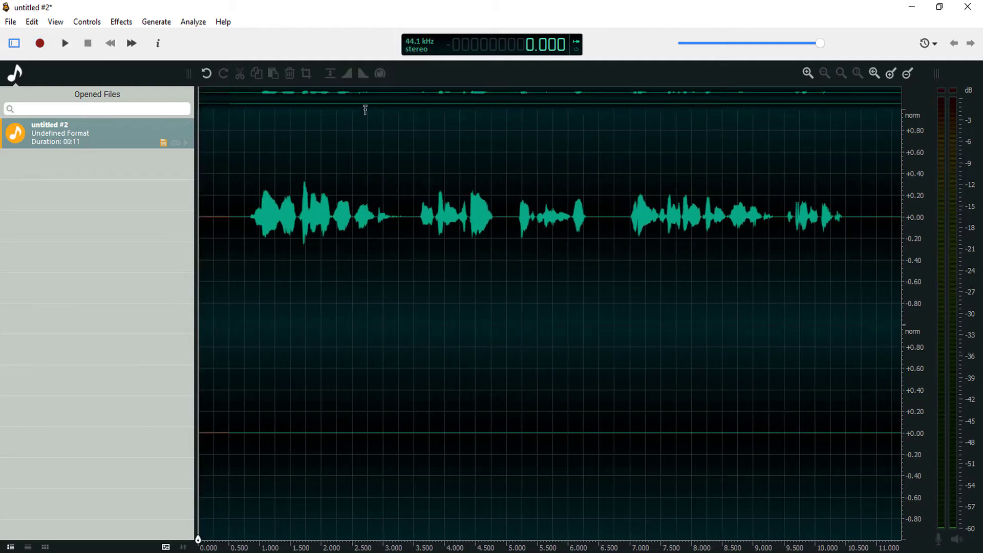
key("space")
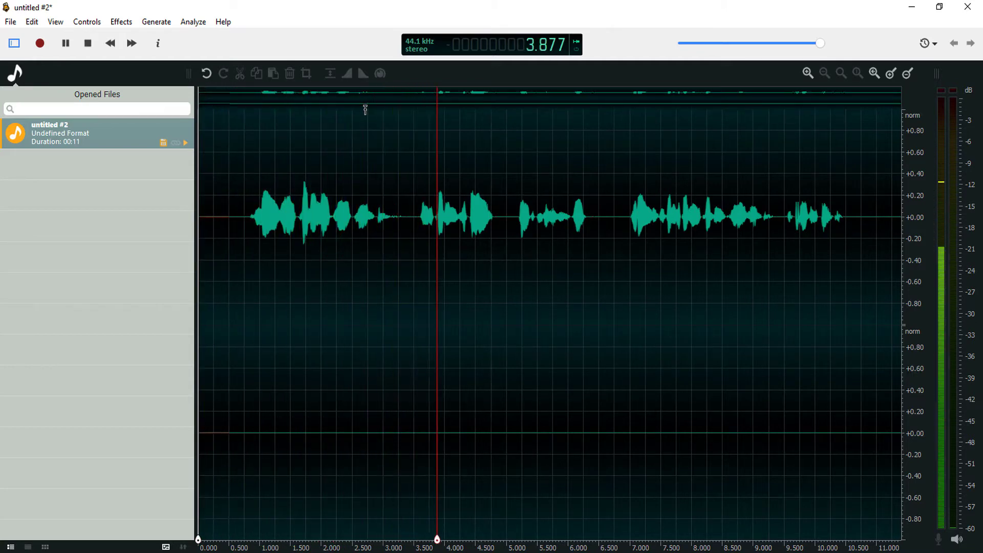
key("space")
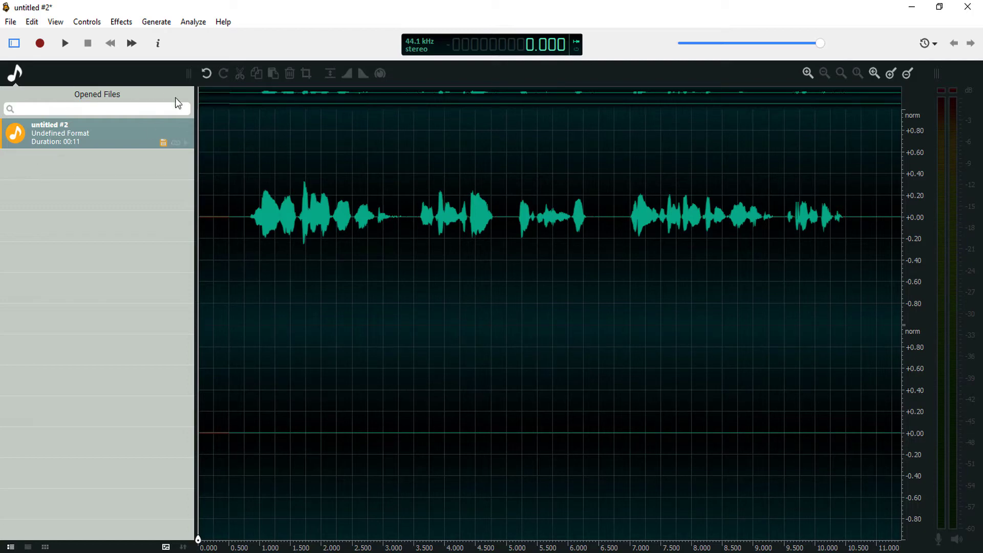
Convert untitled #2 to a single mono channel and play the result.
left_click(31, 22)
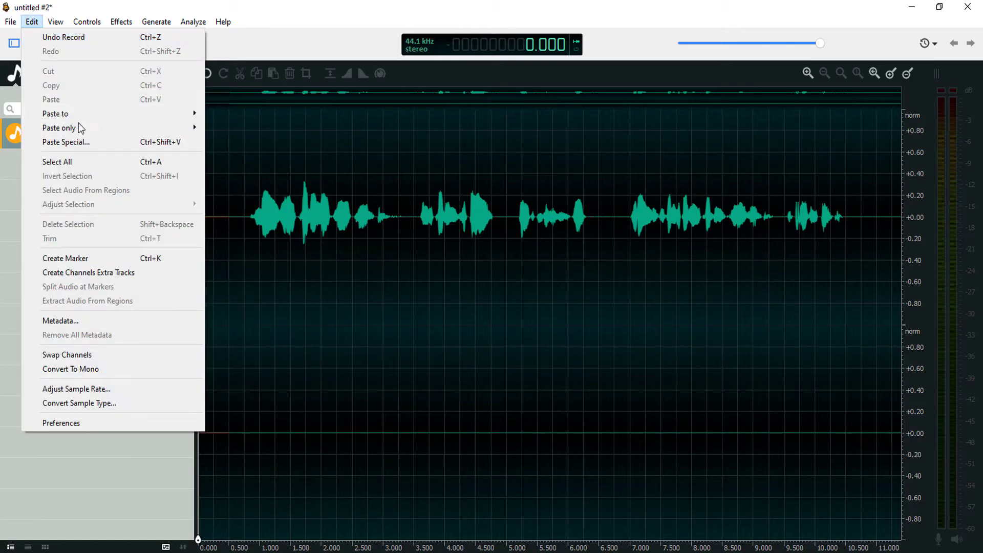
left_click(97, 369)
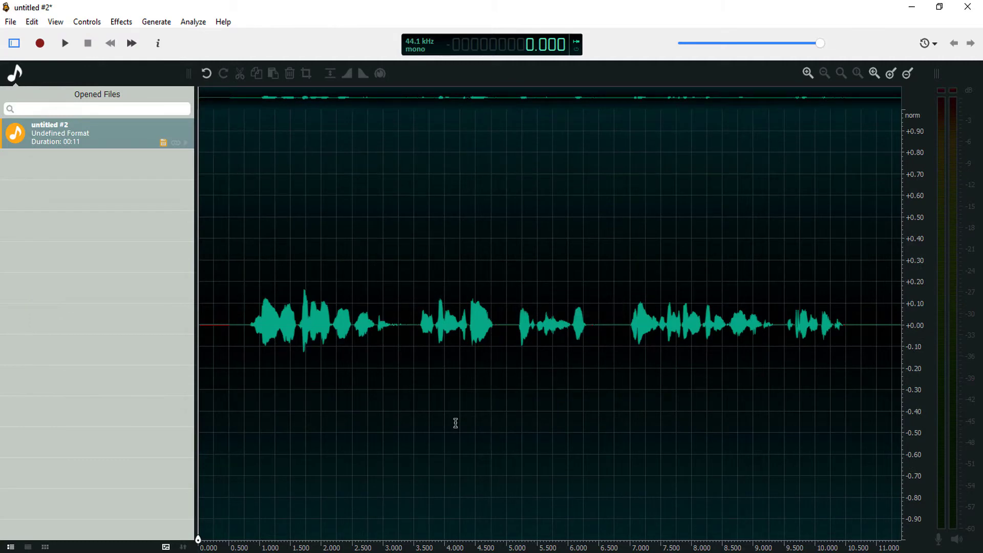
key("space")
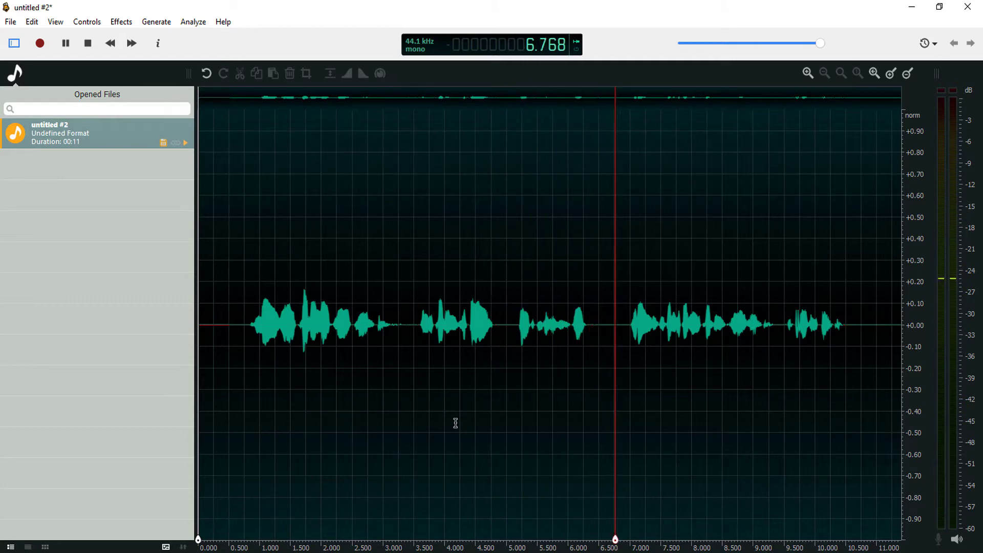
key("space")
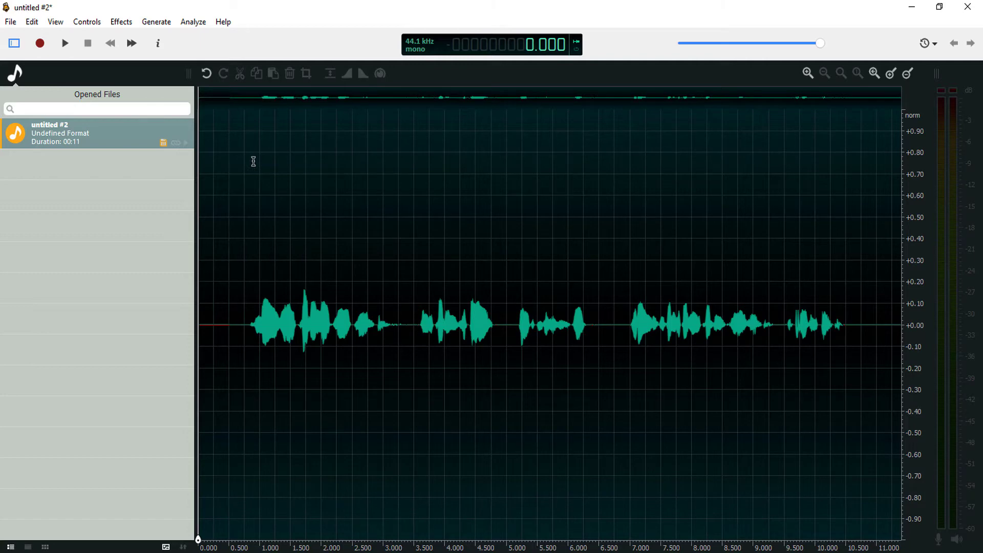
Convert untitled #2 back to two-channel stereo and play it back.
left_click(37, 25)
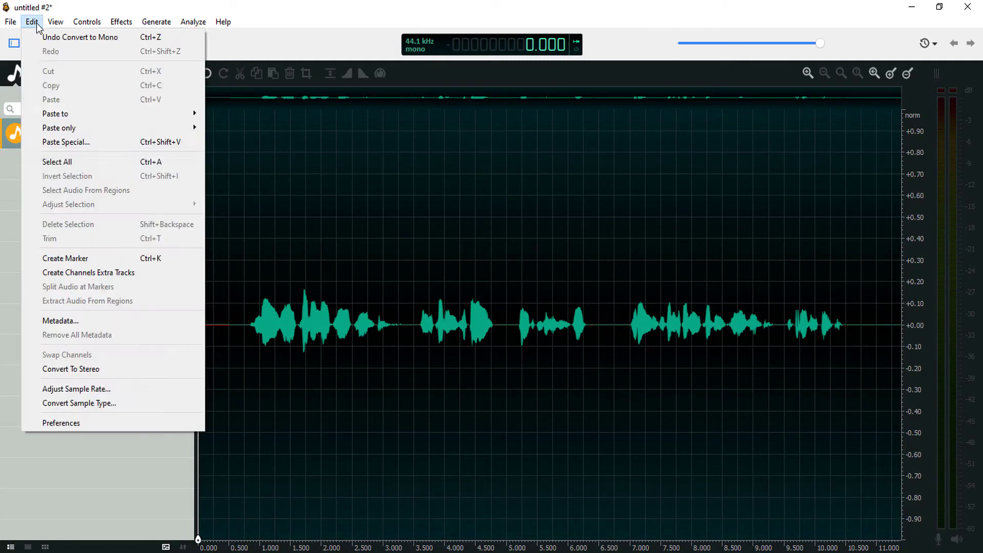
left_click(51, 370)
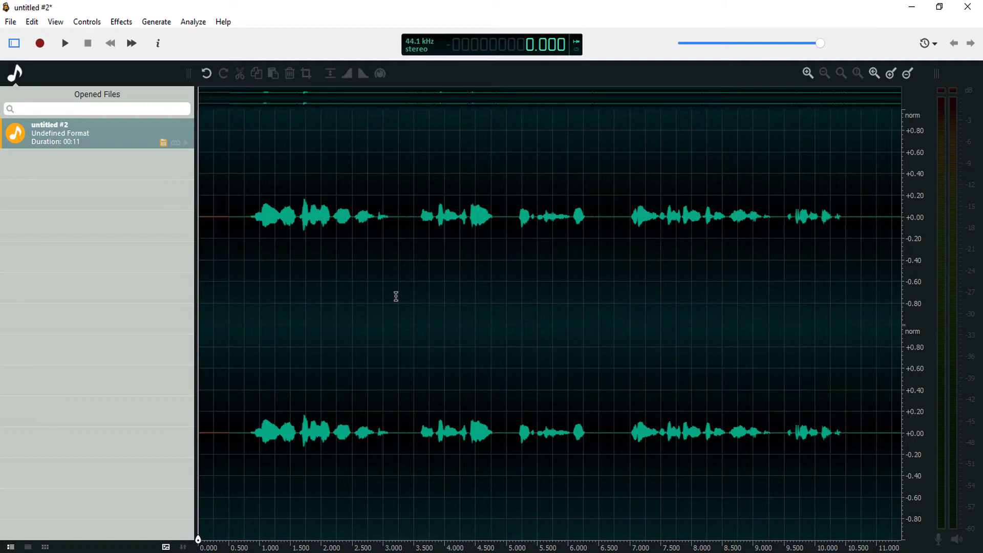
key("space")
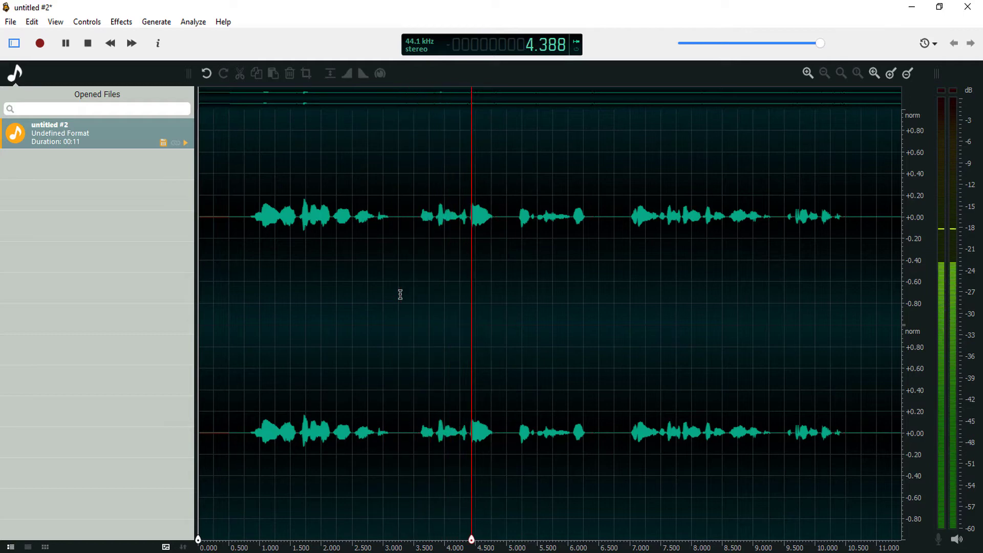
key("space")
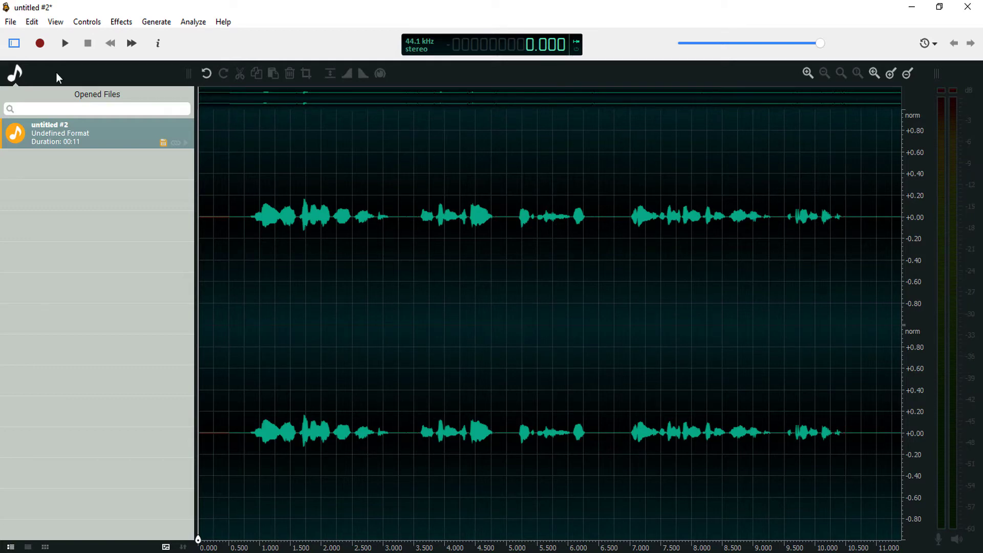
Convert untitled #2 to a single mono channel again with Edit > Convert To Mono.
left_click(32, 25)
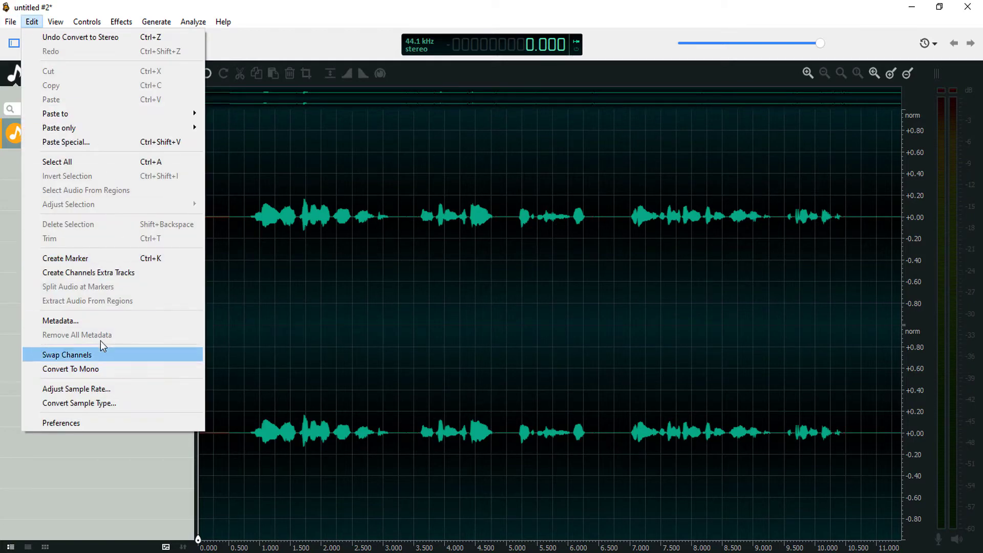
left_click(116, 368)
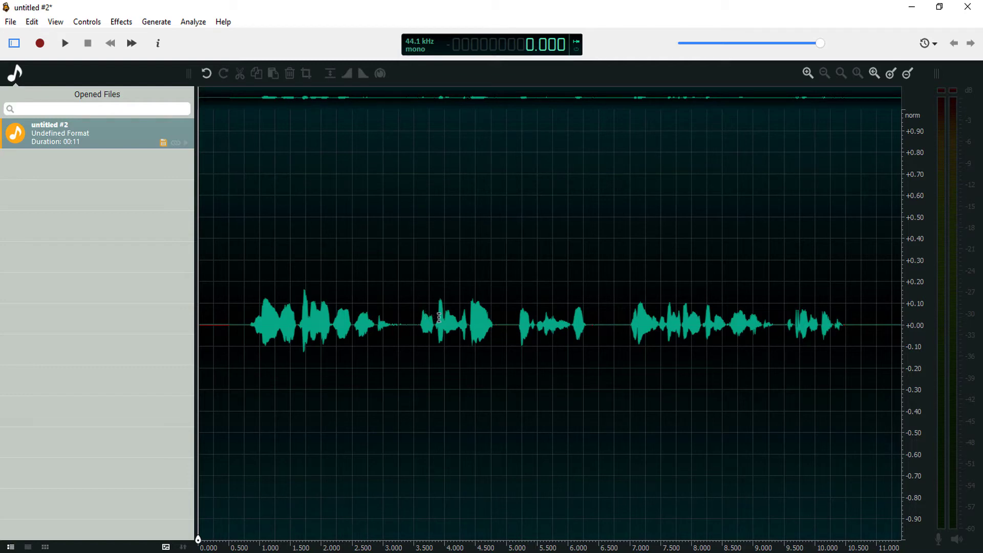
Select the entire recording and normalize it.
left_click_drag(301, 293, 310, 296)
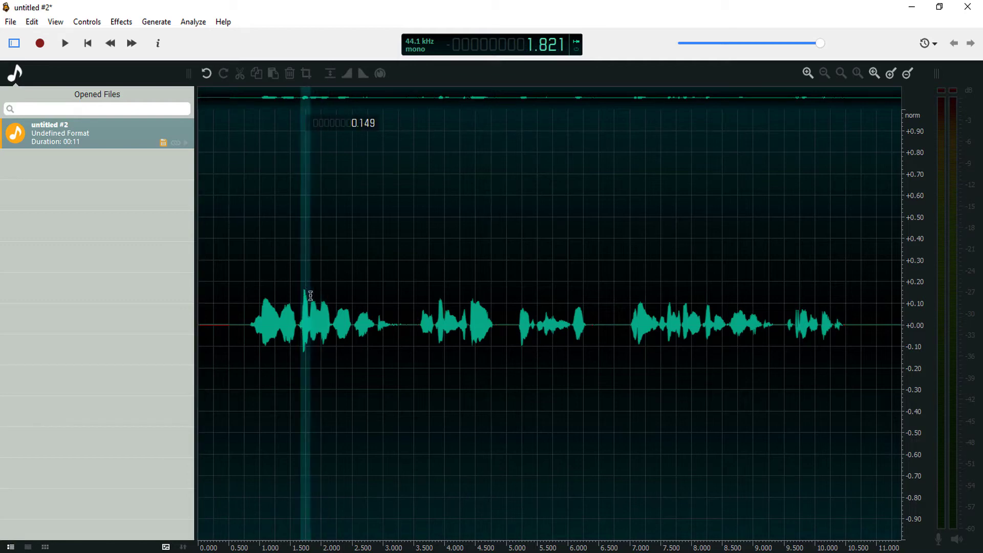
left_click(396, 301)
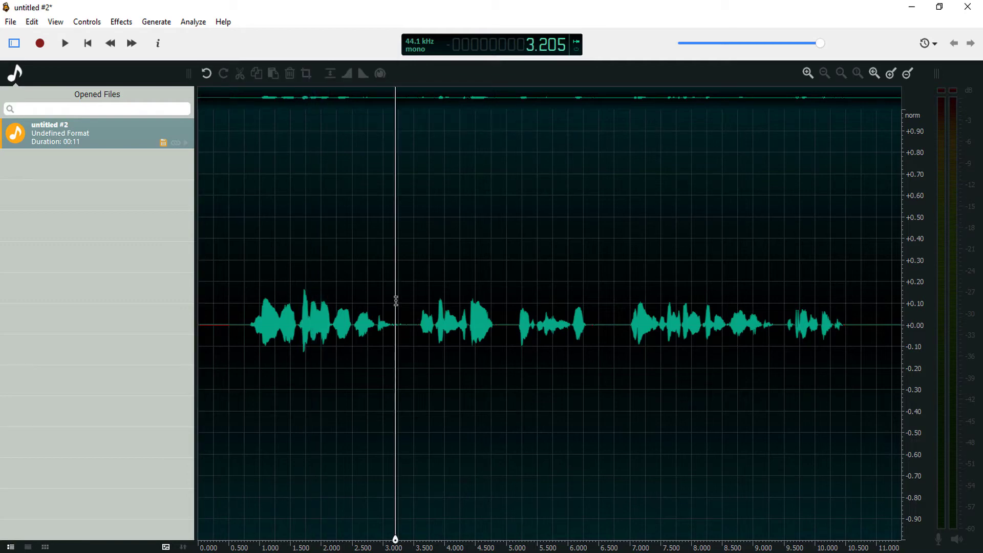
key("ctrl+a")
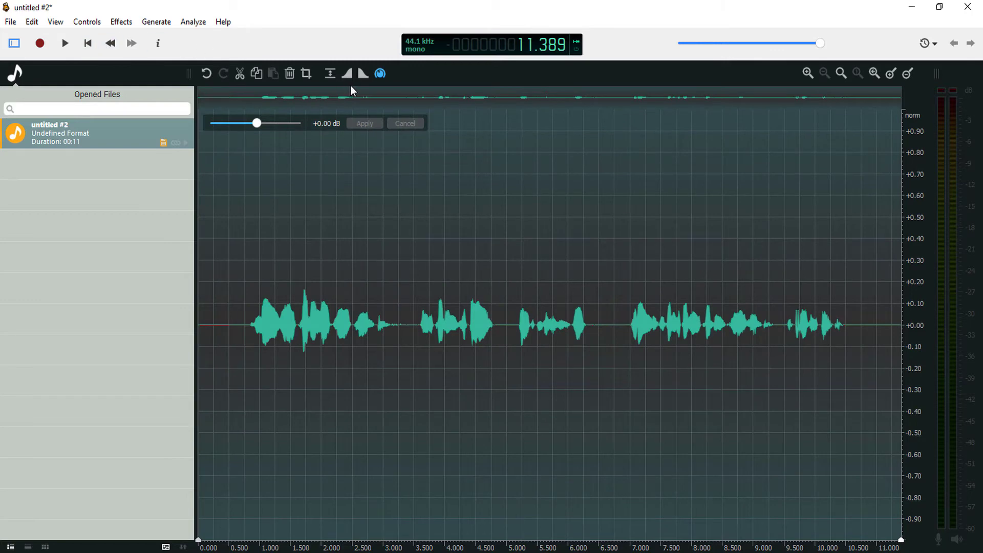
left_click(121, 23)
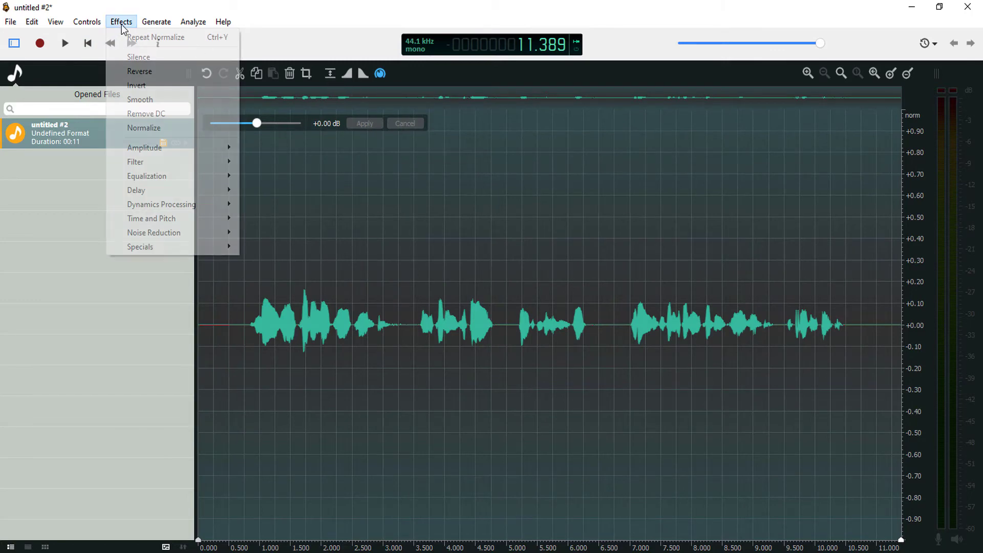
left_click(160, 125)
Listen to the normalized recording from 1.602 s and again from 0.547 s.
left_click(415, 157)
left_click(297, 110)
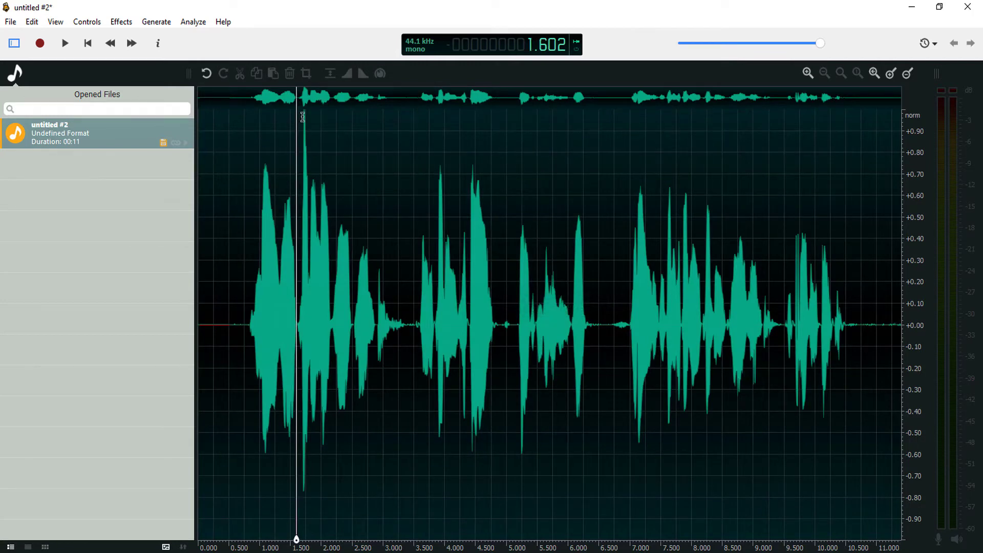
key("space")
key("space")
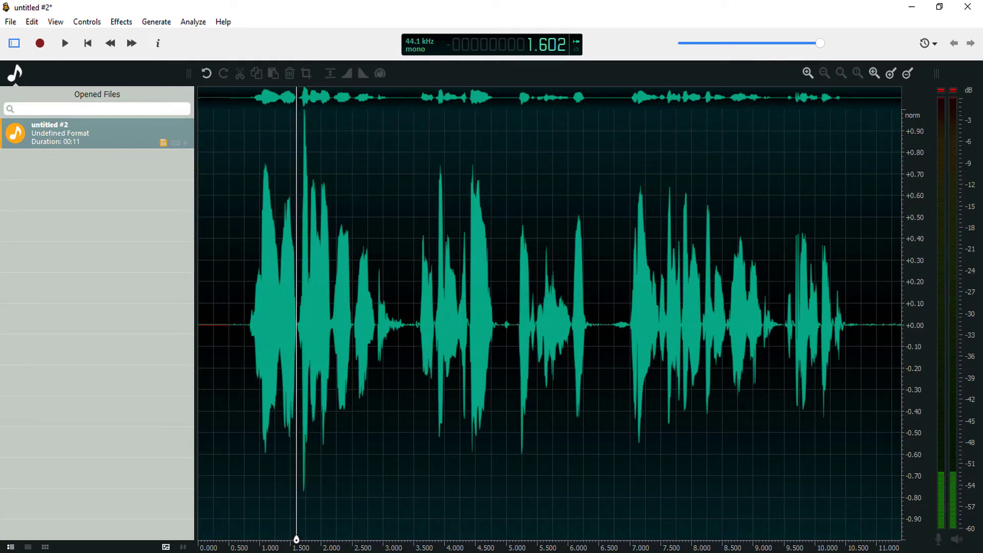
key("space")
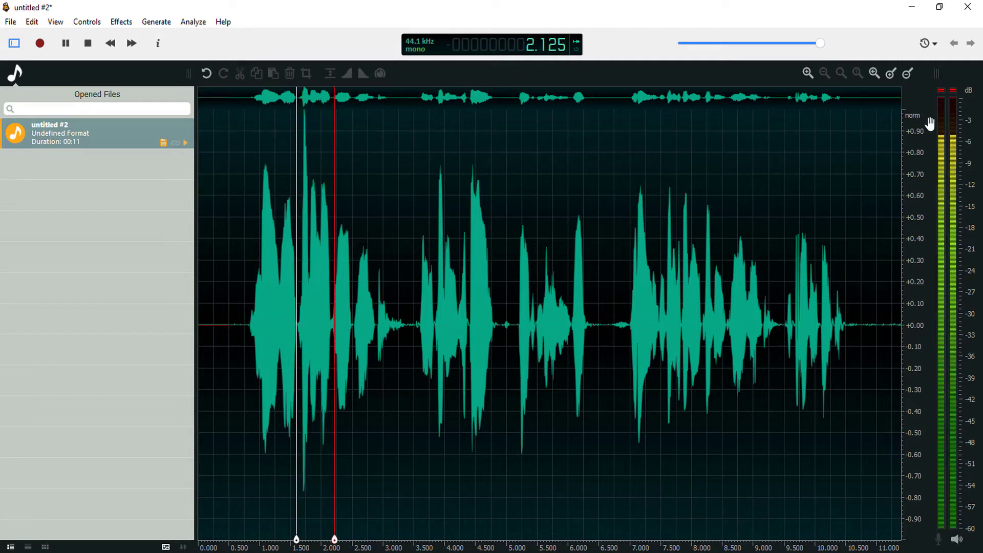
key("space")
left_click(277, 132)
left_click(231, 141)
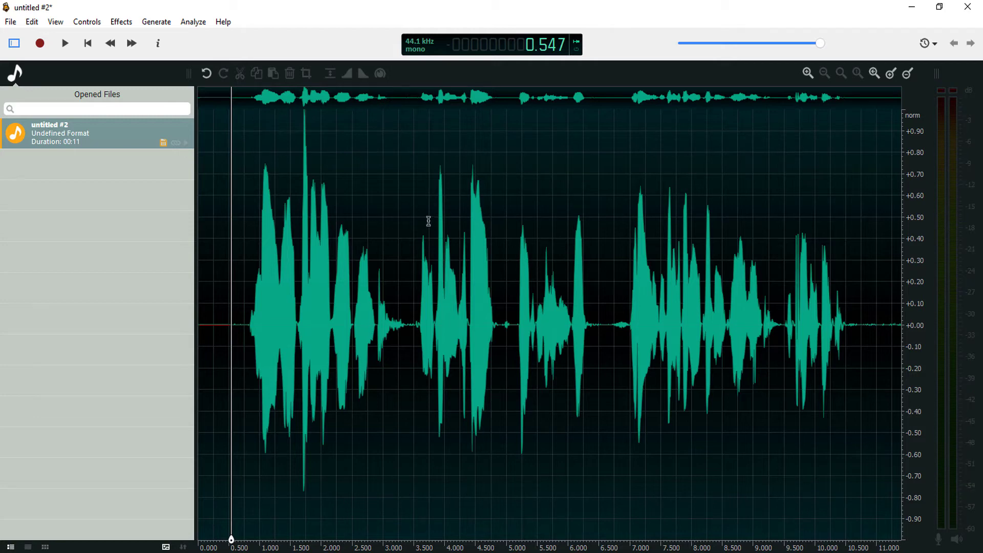
key("space")
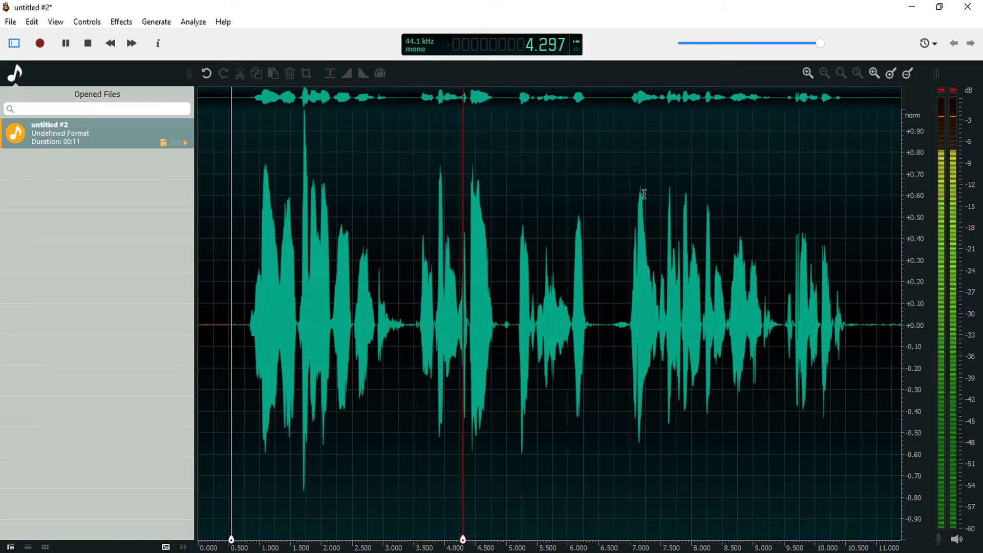
Undo the normalization, clear the selection, and start a new audio file.
key("ctrl+z")
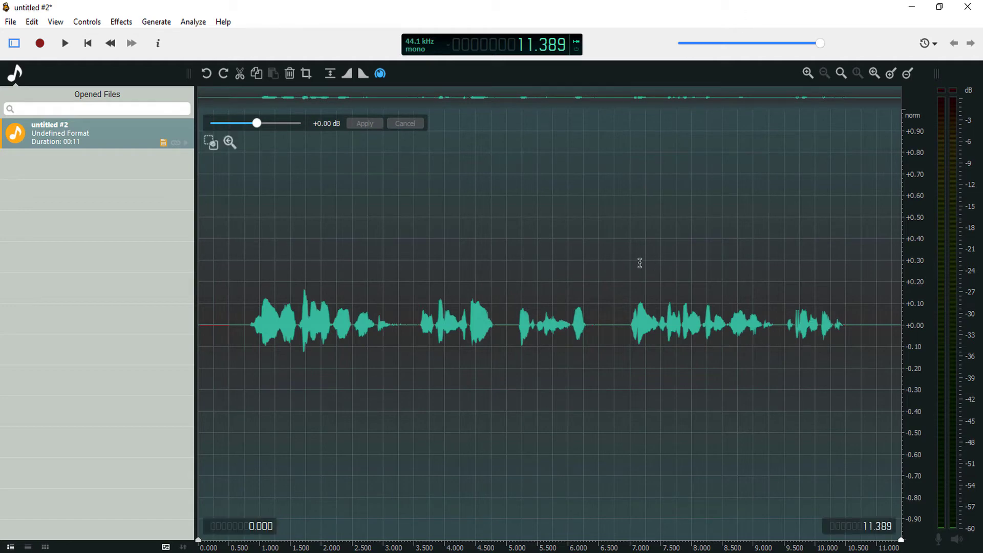
left_click(578, 283)
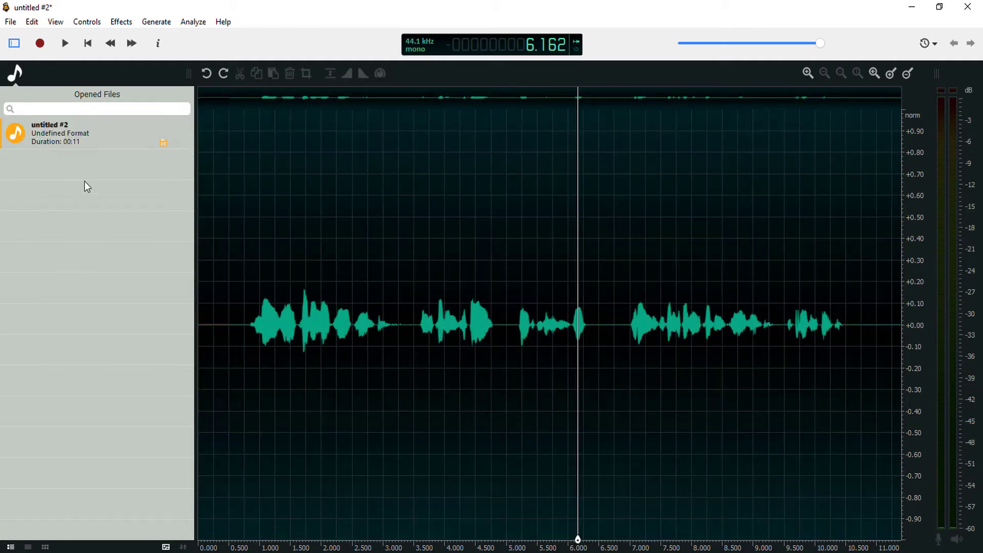
key("ctrl+n")
Record a 13-second mono take into untitled #4 and select the passage around 4 s.
left_click(506, 349)
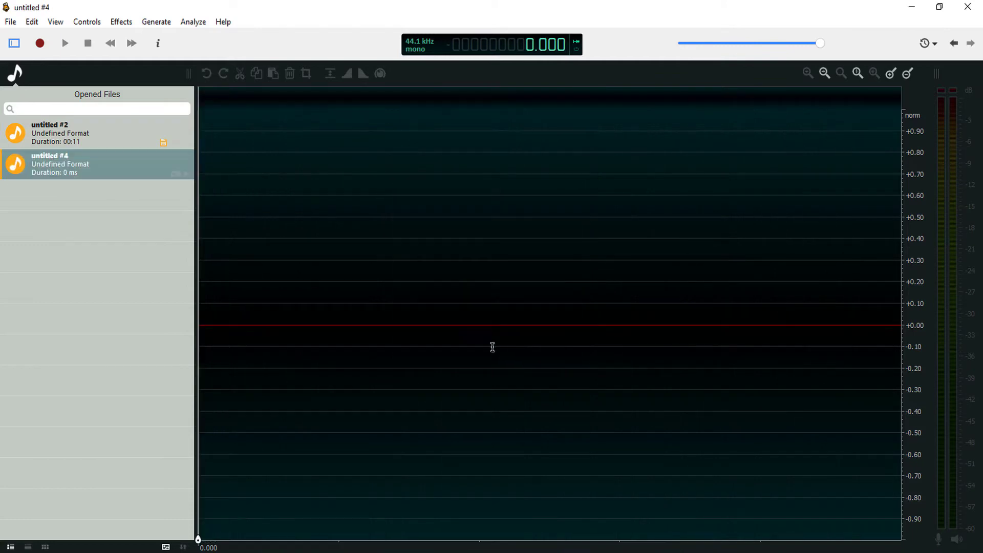
left_click(43, 46)
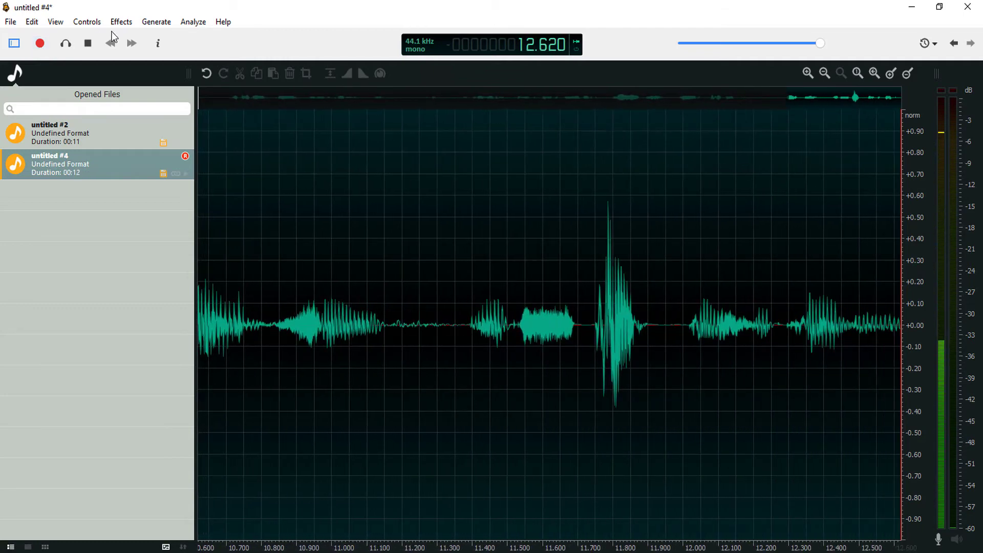
left_click(88, 44)
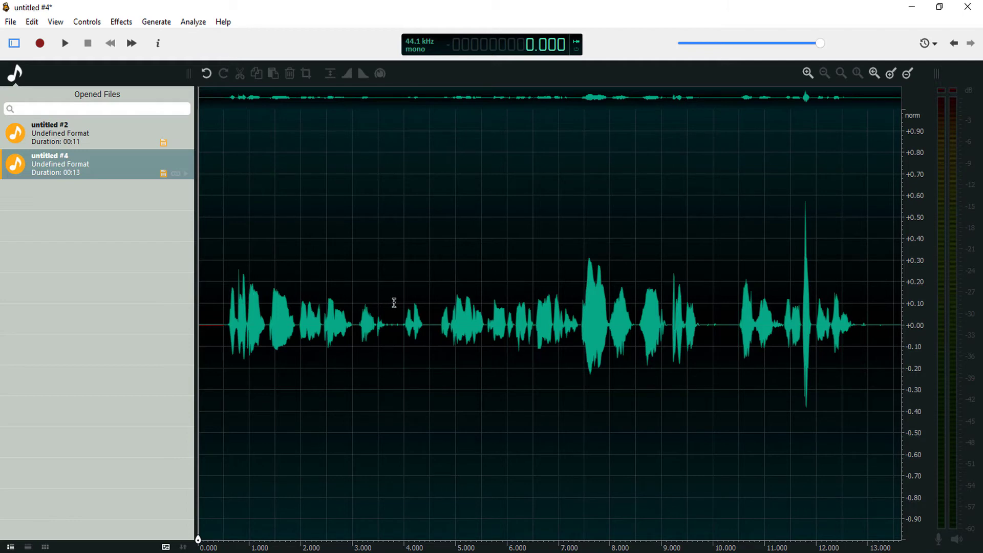
left_click_drag(397, 303, 430, 303)
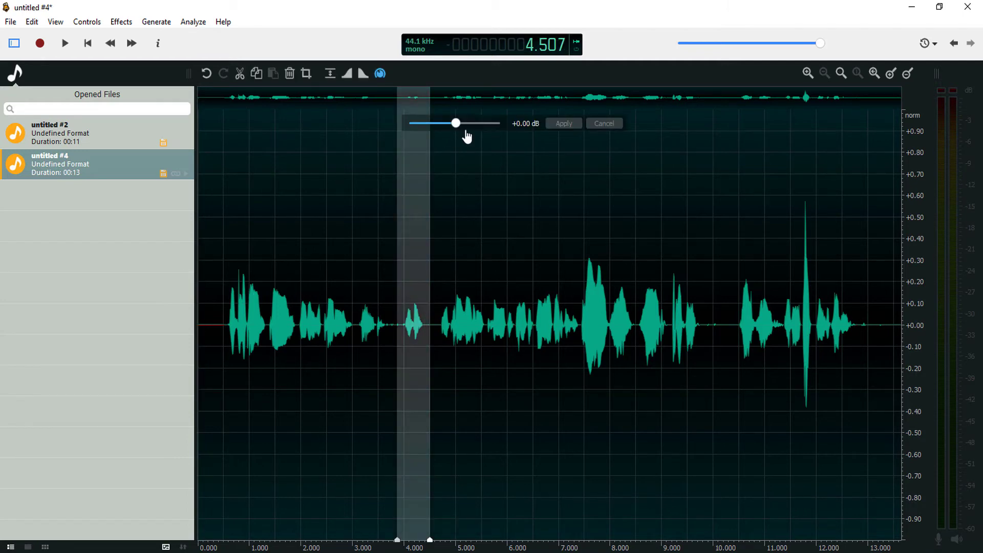
Boost the passage near 4 s by 6 dB, then zoom in and audition the spike near 11.8 s.
left_click(496, 125)
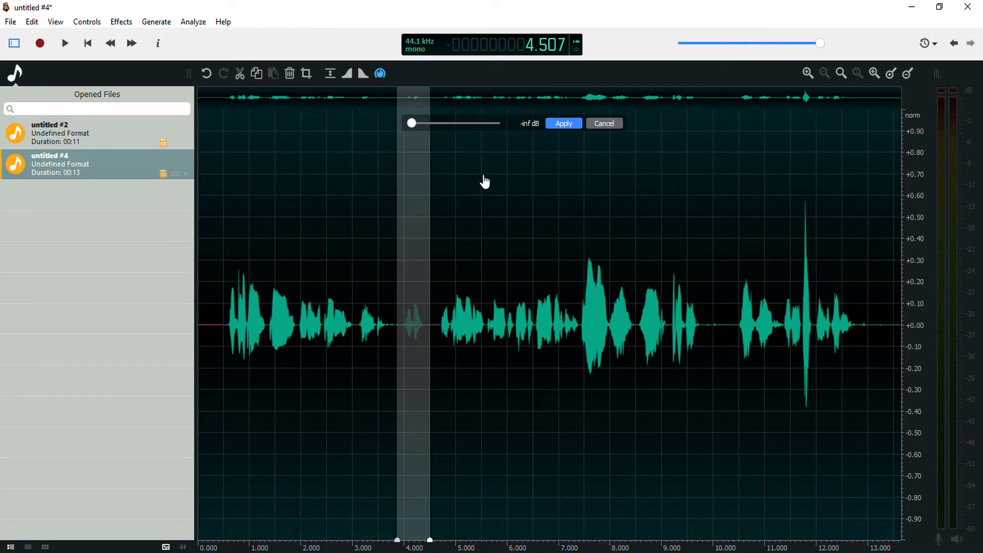
left_click(423, 216)
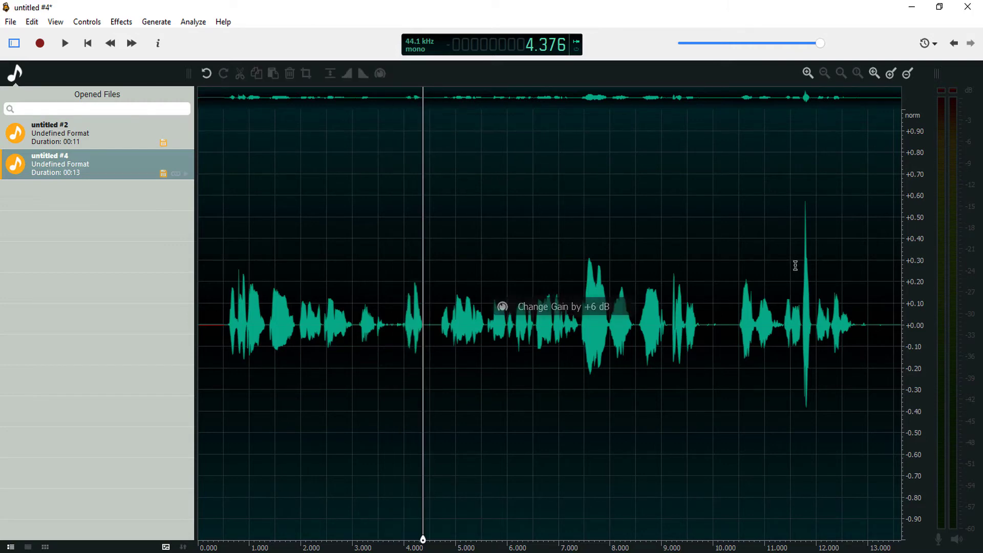
left_click_drag(819, 264, 801, 266)
left_click(810, 264)
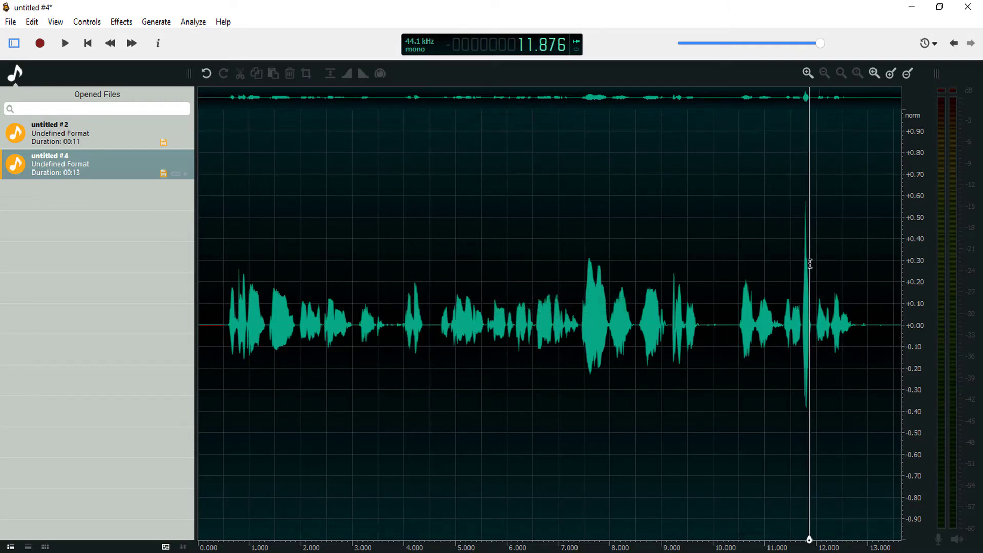
scroll(809, 264, "up", 2)
scroll(810, 265, "up", 1)
left_click(819, 264)
left_click(757, 264)
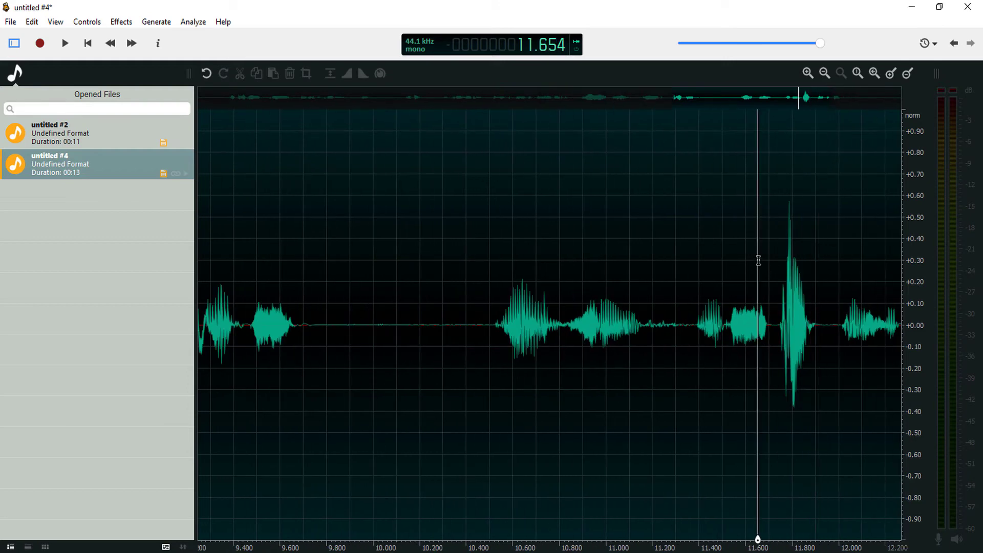
scroll(817, 264, "up", 2)
key("space")
key("space")
Cut the 11.65–11.94 s spike by 6.5 dB and park the playhead at 6.223 s.
left_click_drag(518, 277, 451, 281)
left_click_drag(510, 124, 477, 123)
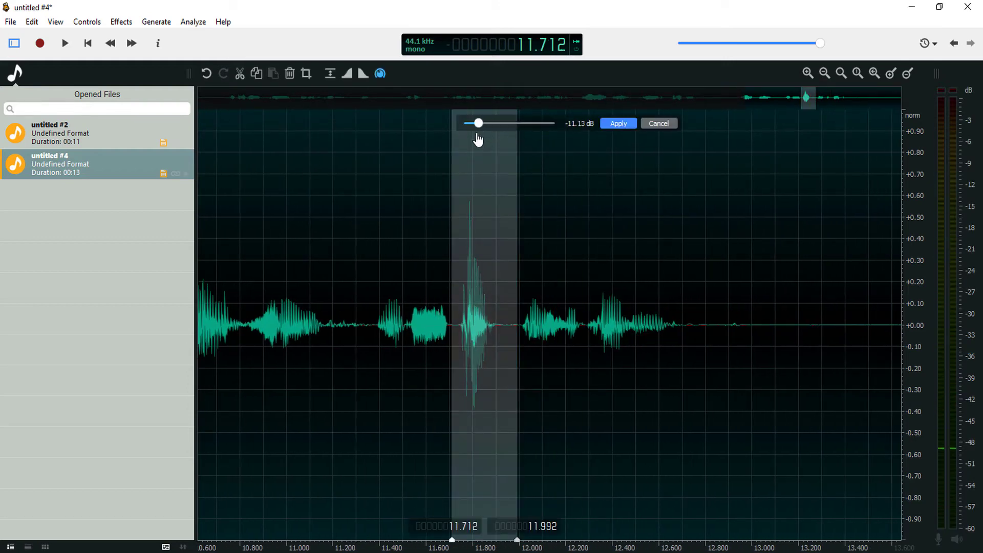
key("Return")
double_click(357, 191)
scroll(358, 193, "down", 2)
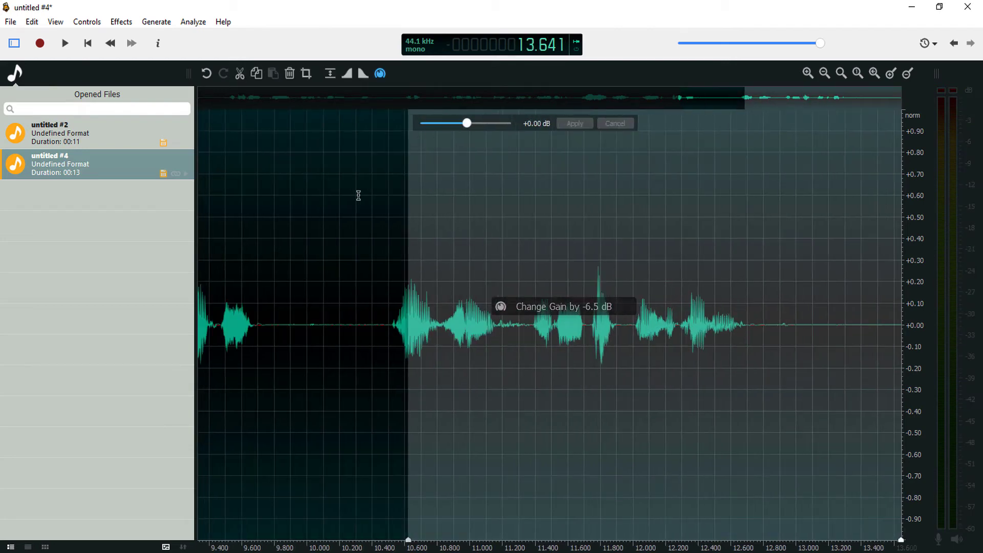
scroll(362, 202, "down", 3)
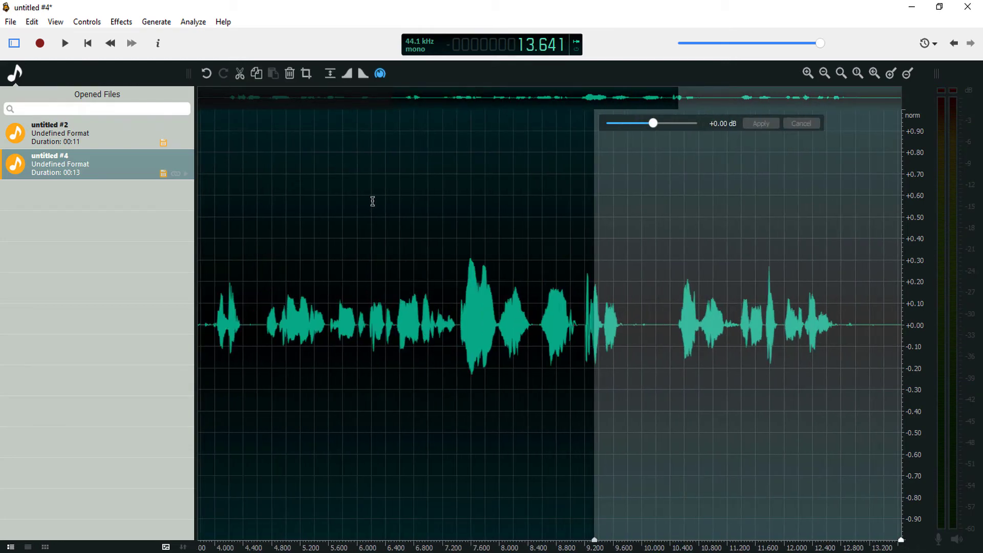
left_click(373, 201)
left_click(372, 201)
scroll(373, 201, "down", 3)
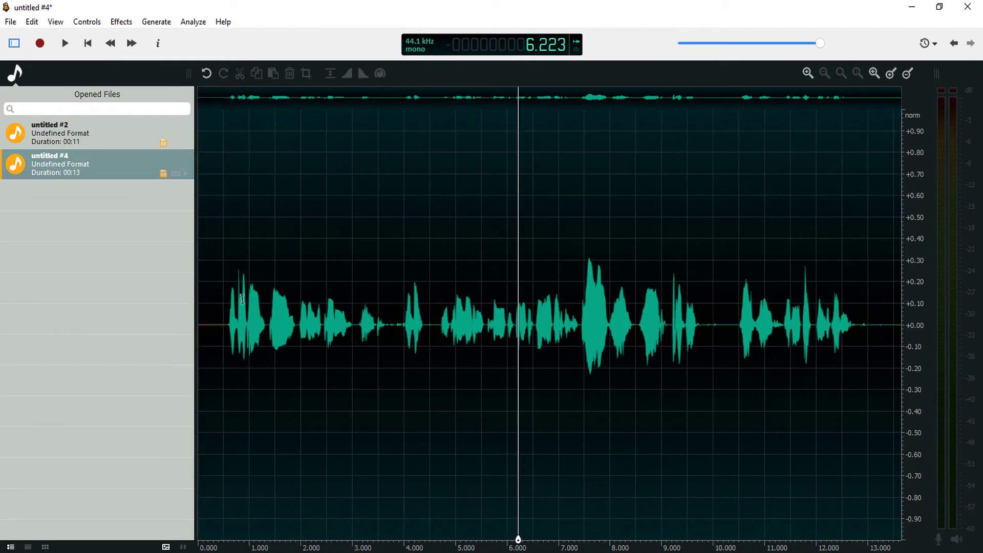
Raise the 1.9–3.8 s passage by 4.4 dB.
left_click_drag(302, 301, 382, 302)
left_click(274, 298)
left_click_drag(267, 300, 391, 305)
left_click(296, 301)
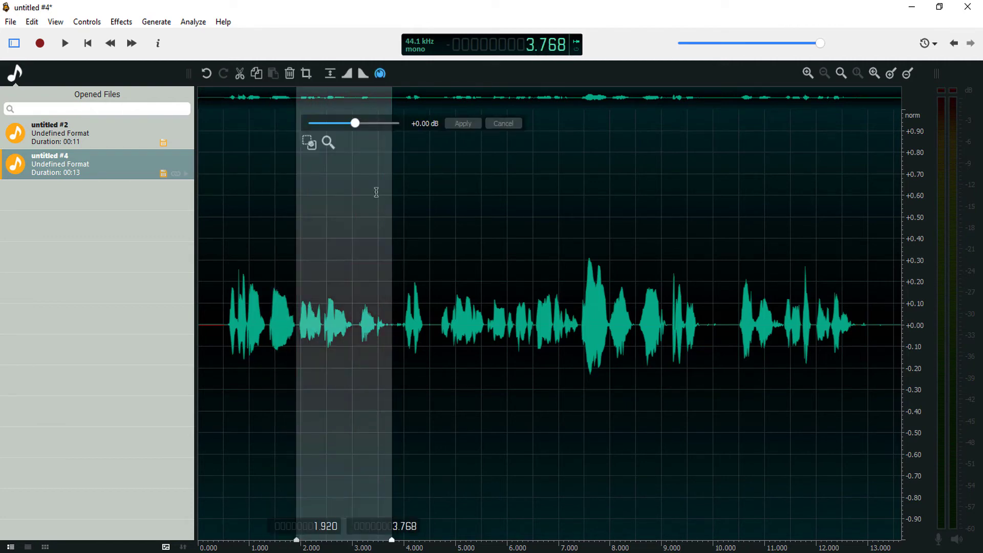
left_click_drag(356, 124, 383, 124)
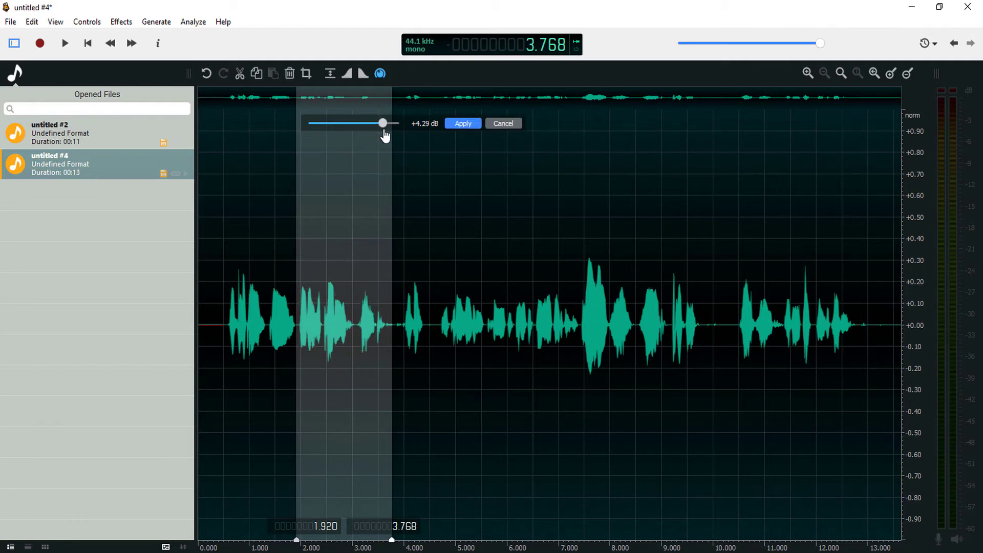
left_click(331, 176)
Raise the 4.7–7.4 s passage by 3.8 dB.
left_click_drag(438, 310, 577, 309)
key("ctrl+g")
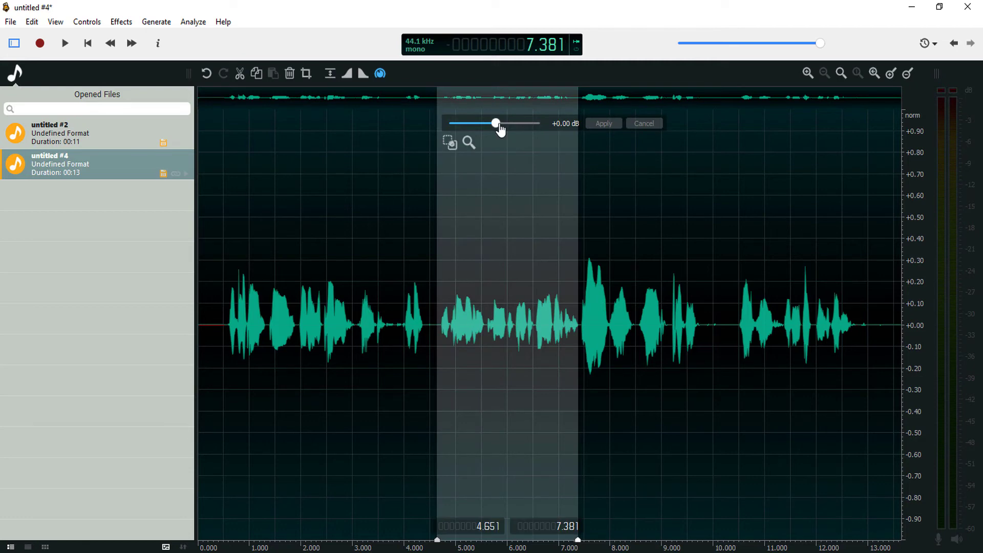
left_click_drag(498, 125, 534, 129)
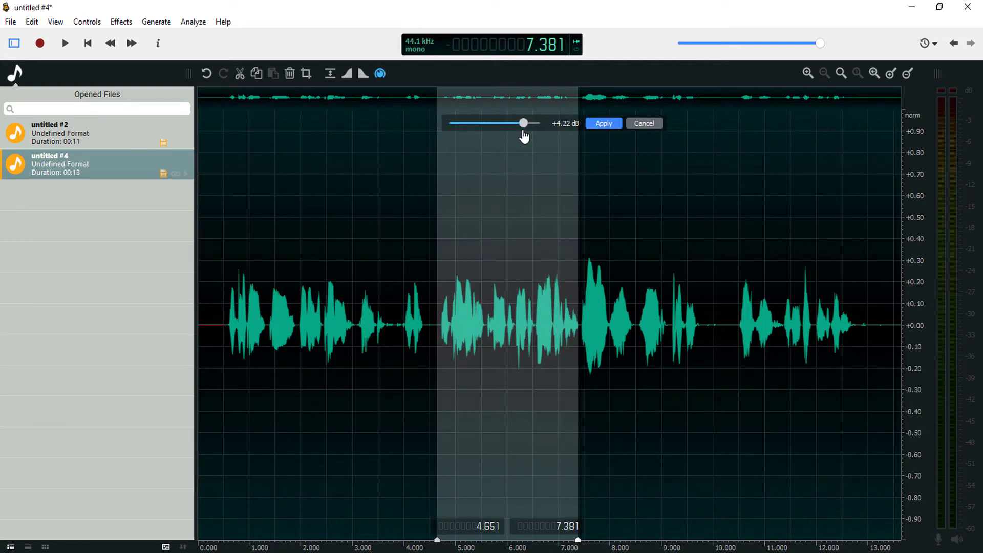
left_click(519, 137)
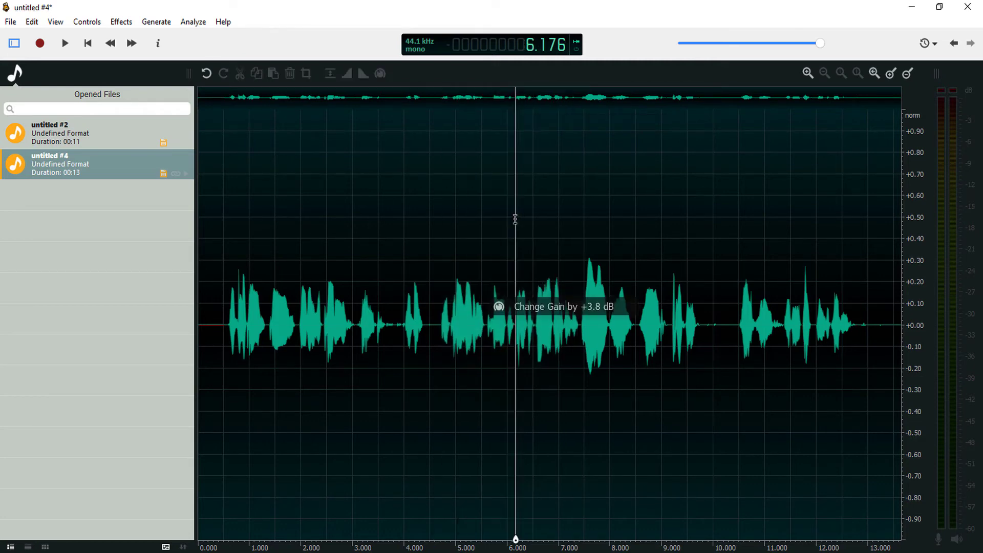
Lower the loud 7.4–8.5 s passage by 3.2 dB.
left_click_drag(581, 276, 634, 265)
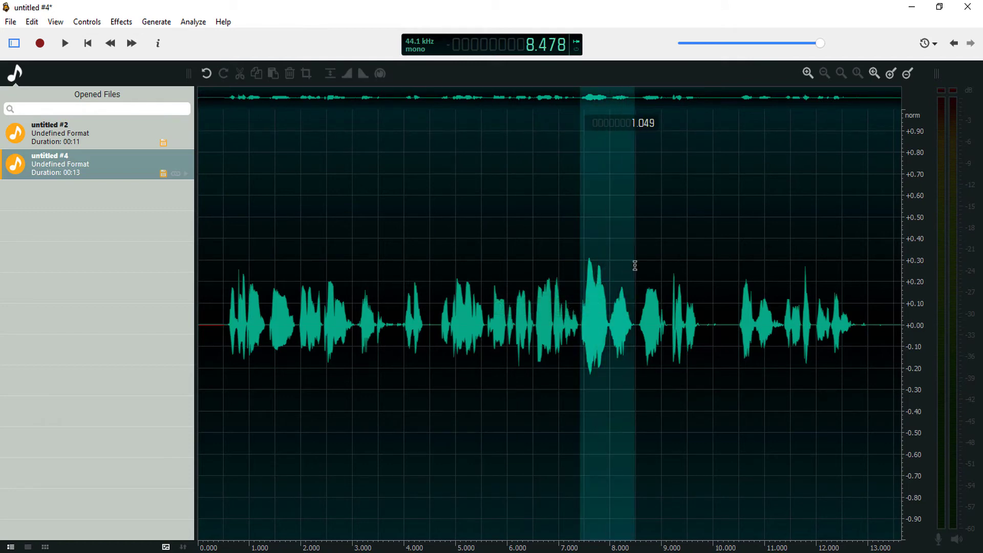
key("ctrl+g")
left_click_drag(639, 128, 627, 134)
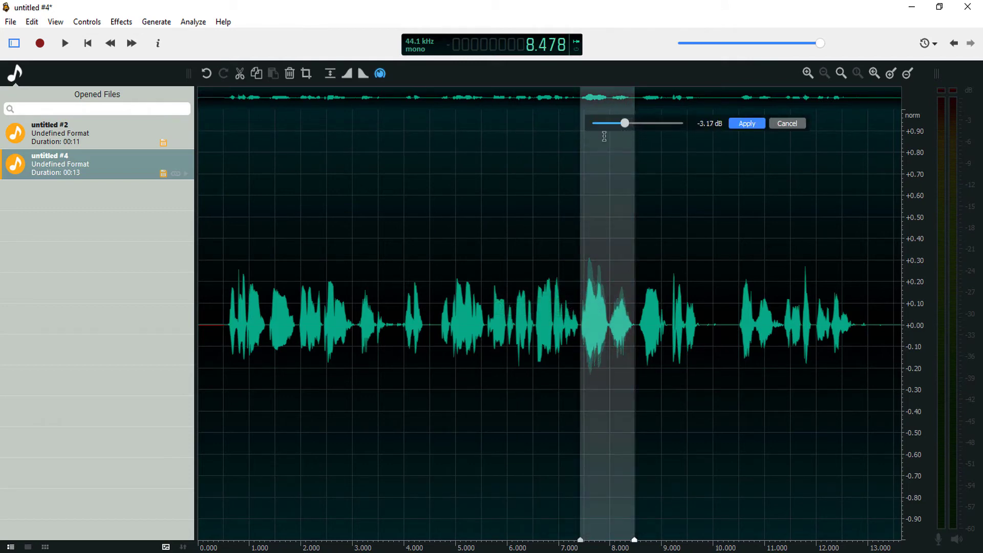
key("Return")
Leave the 8.49–9.98 s passage unchanged and return the cursor near the start.
left_click(654, 280)
left_click_drag(635, 281, 712, 287)
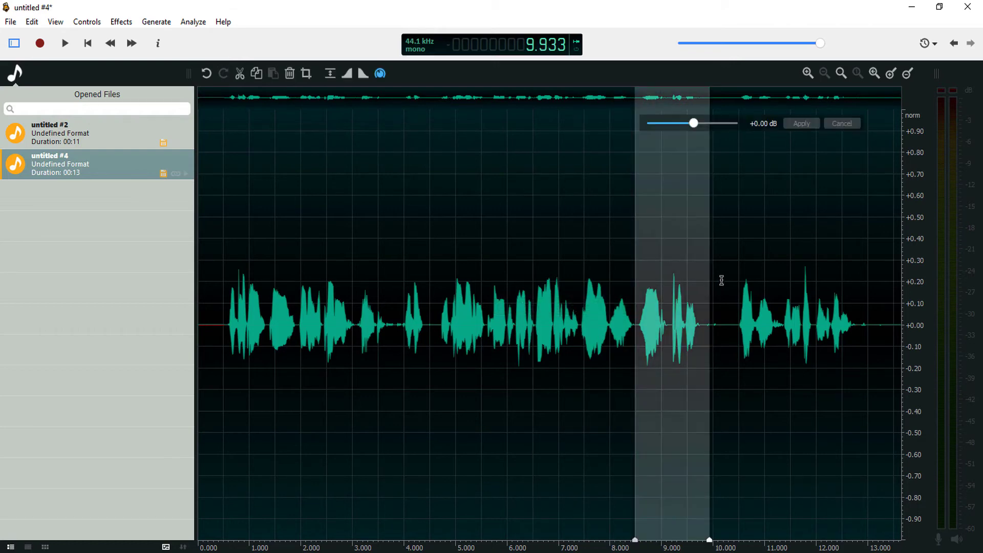
left_click(728, 283)
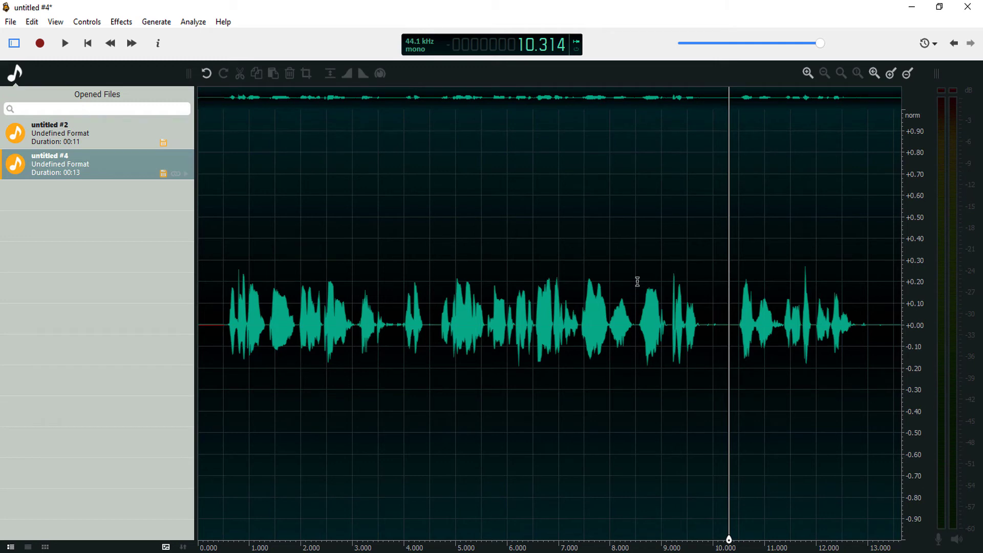
left_click(223, 274)
Play the adjusted recording, then load Guitar Take 2.wav from the Guitar rec folder into Opened Files.
key("space")
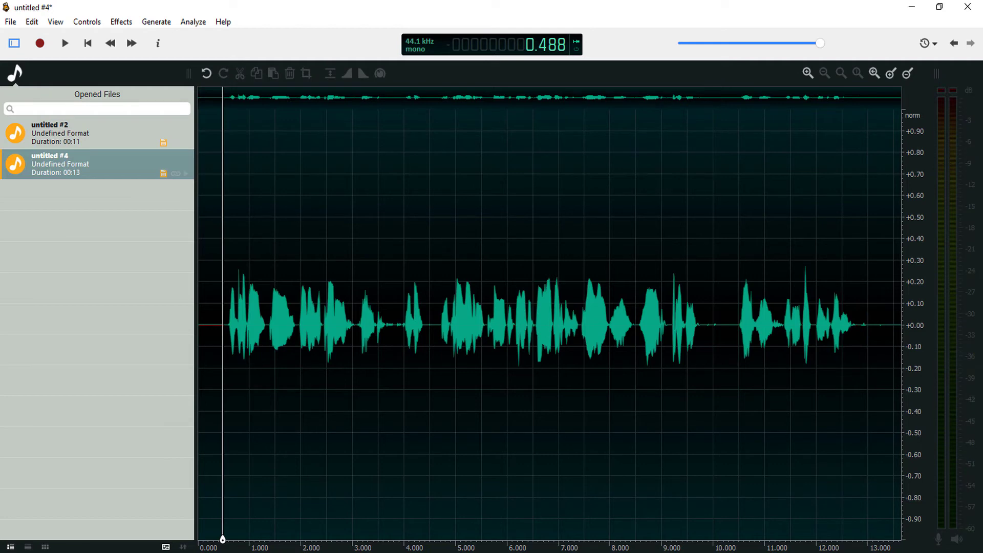
left_click(265, 307)
left_click(374, 504)
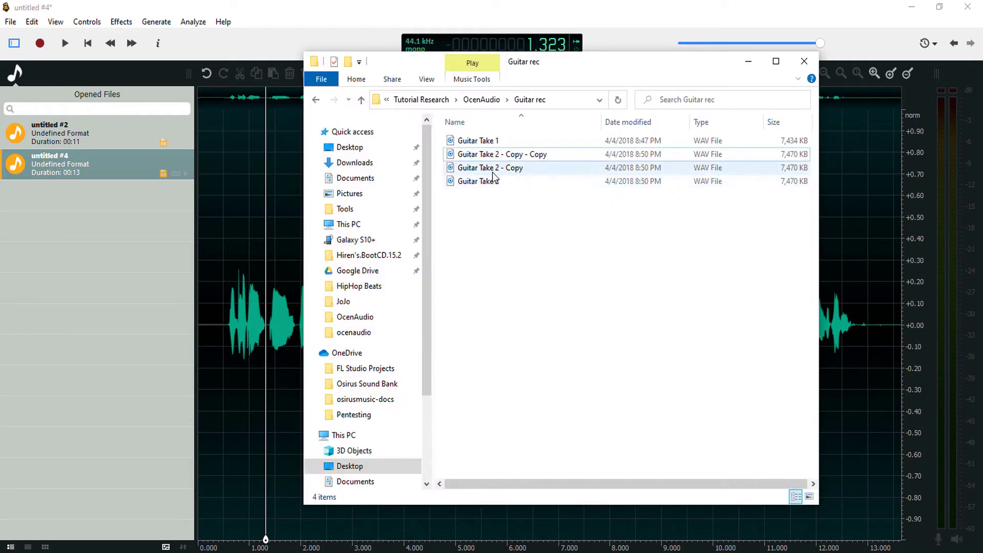
left_click_drag(522, 184, 94, 277)
left_click(151, 204)
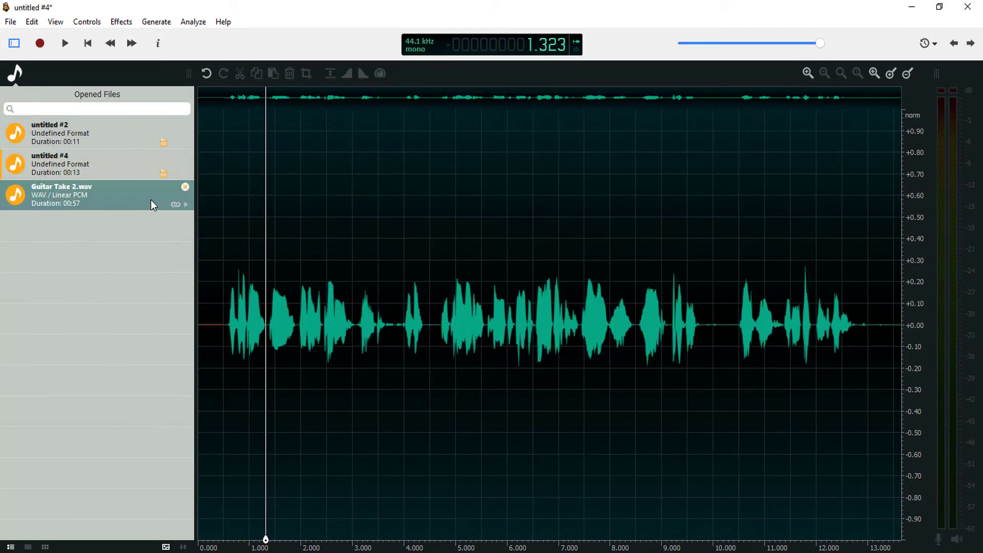
Apply a +6.02 dB gain boost to the entire Guitar Take 2 recording.
left_click(219, 302)
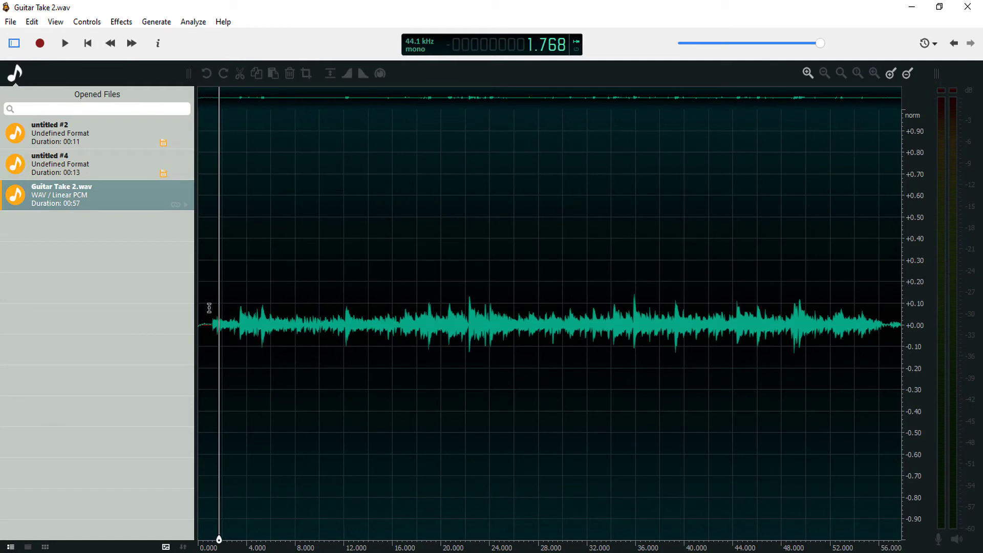
left_click_drag(210, 307, 935, 304)
left_click(553, 307)
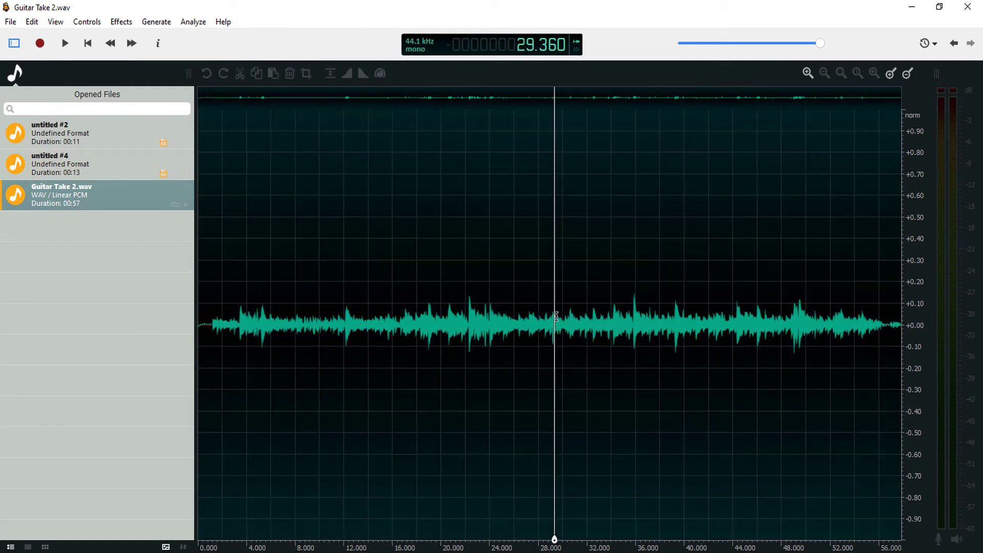
key("ctrl+a")
left_click(380, 73)
left_click_drag(256, 124, 368, 143)
key("Return")
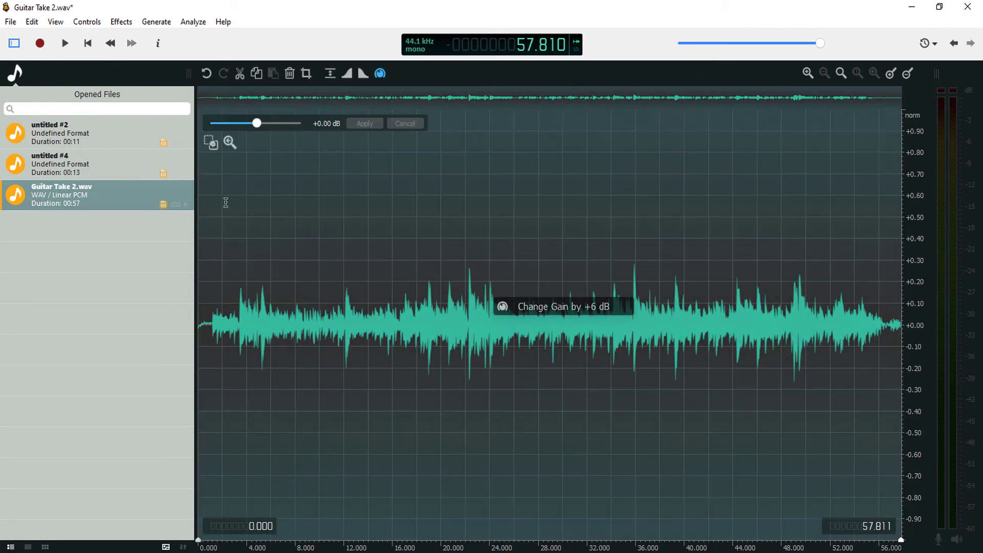
Play back the boosted recording from about 1.2 seconds.
left_click(214, 203)
key("space")
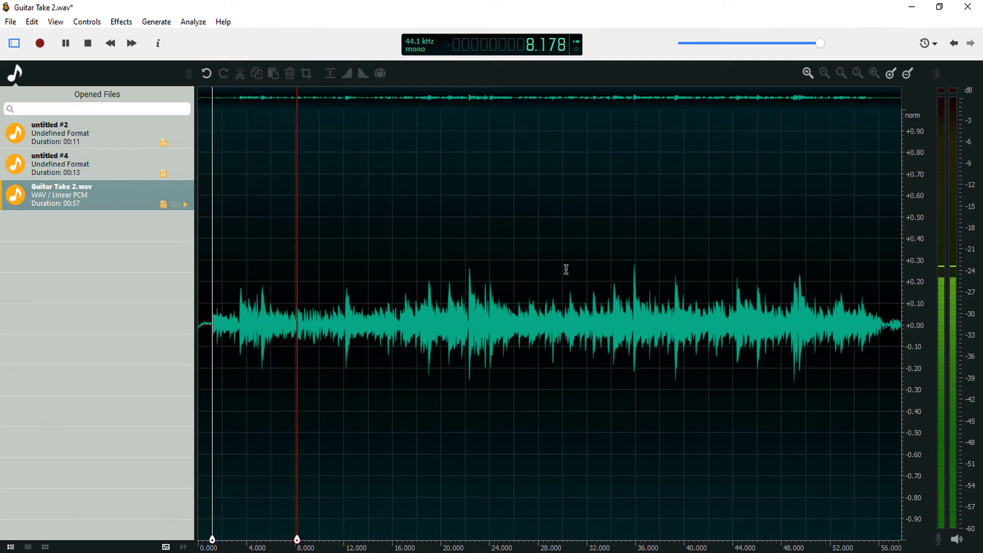
key("space")
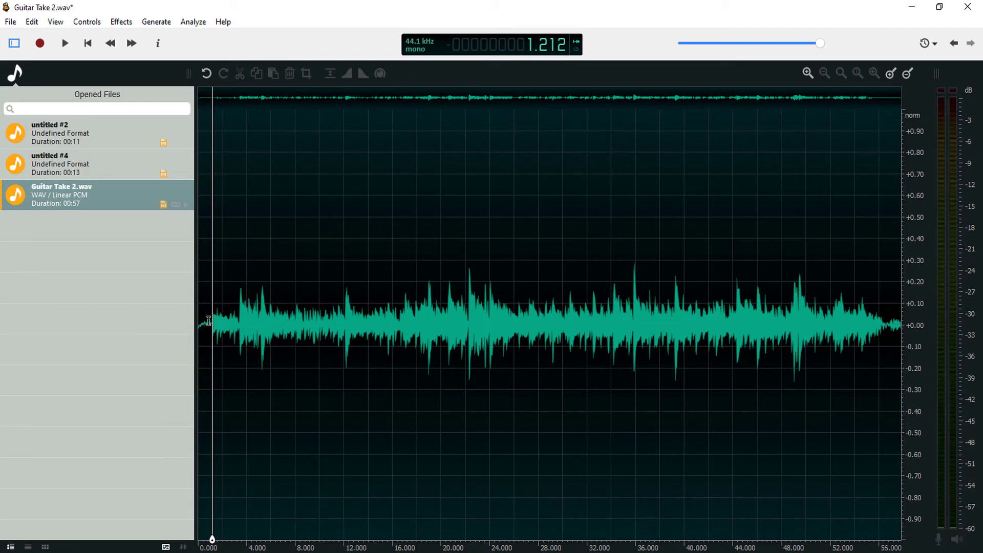
Delete the near-silent opening 0–1.131 s and play back the trimmed start.
scroll(208, 321, "up", 3)
left_click_drag(208, 321, 81, 299)
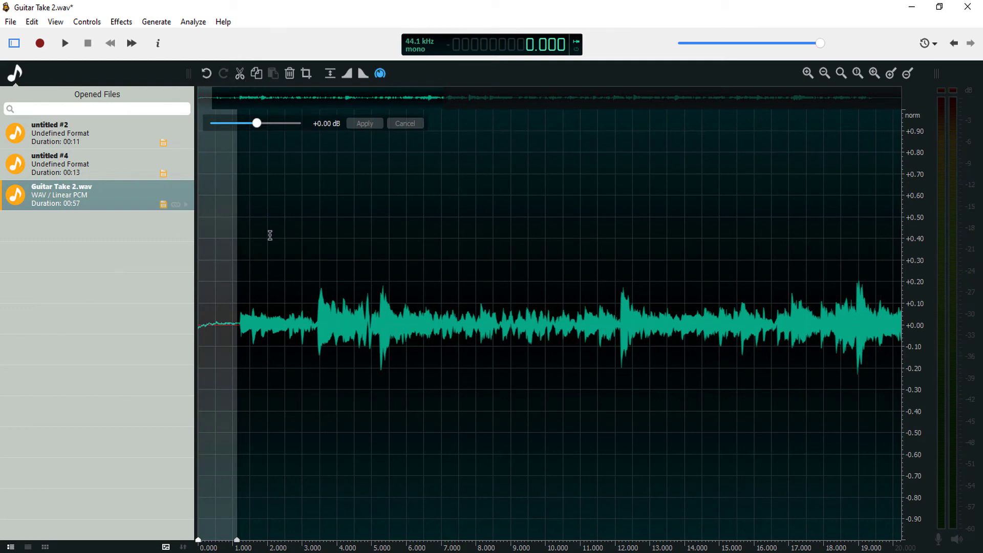
key("Delete")
key("space")
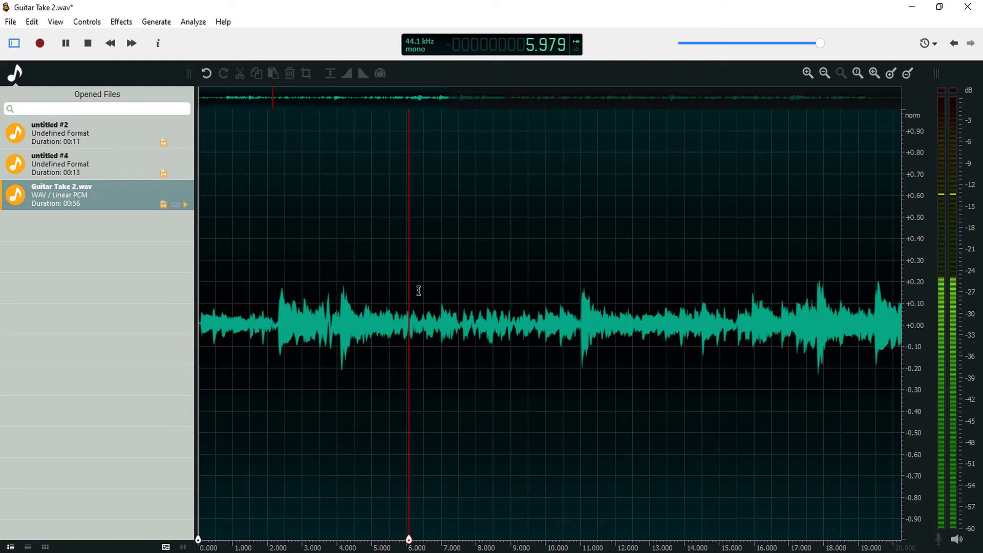
scroll(381, 291, "down", 3)
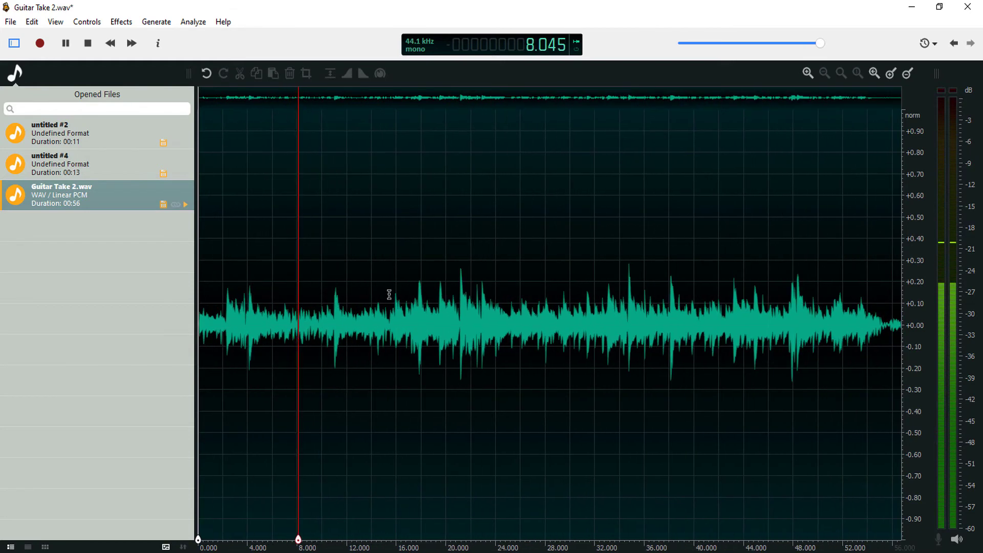
key("space")
key("Right")
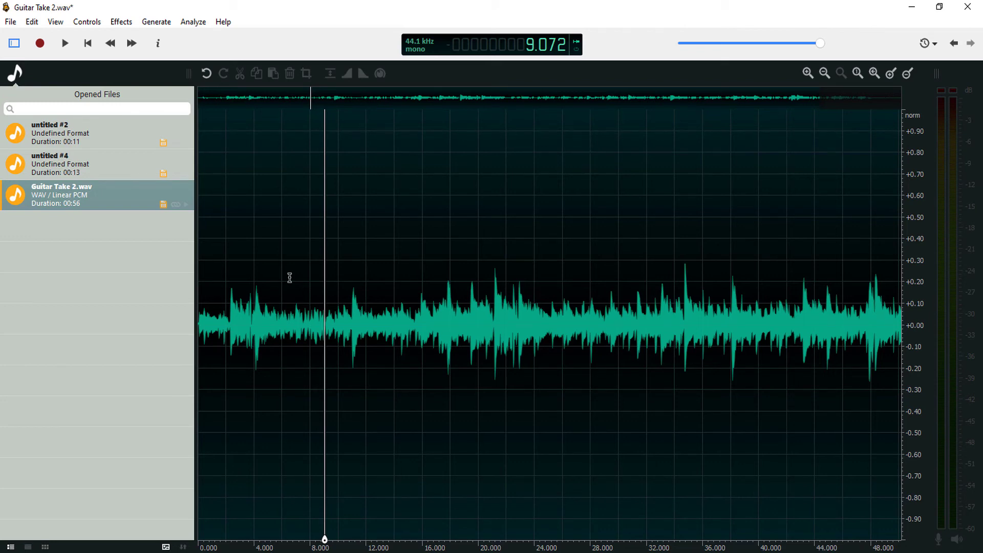
Apply a fade-in to the first 5.6 seconds and play the opening back to check it.
left_click_drag(284, 302, 88, 308)
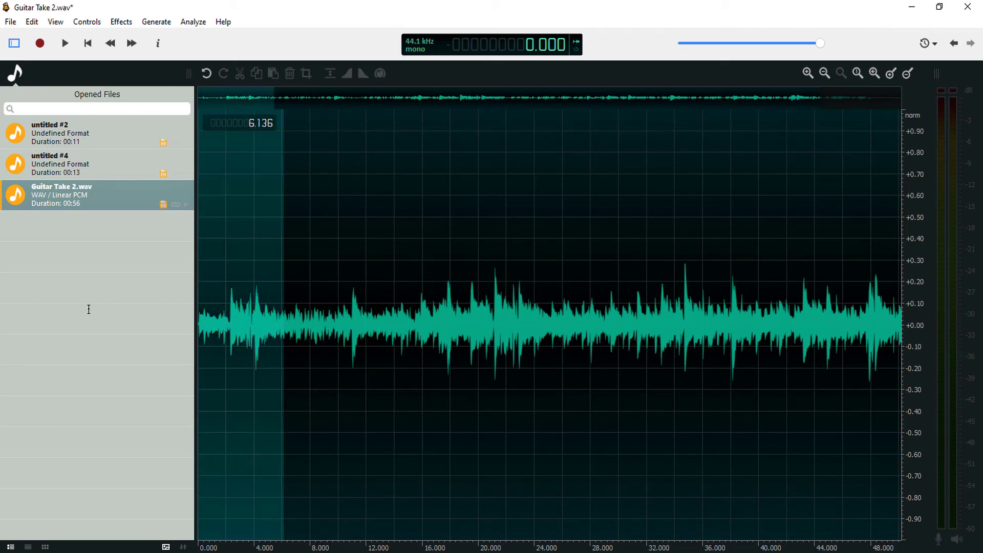
left_click(346, 78)
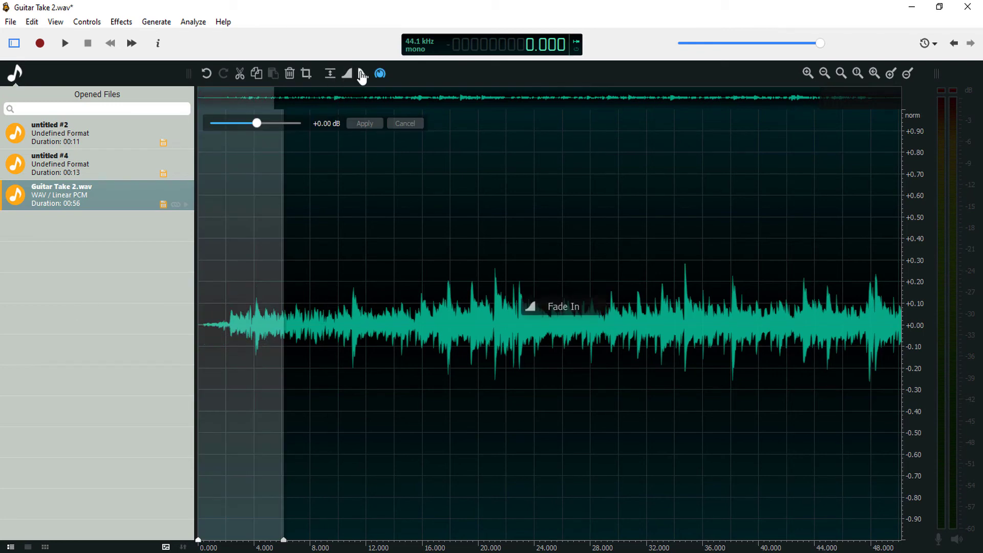
left_click(228, 289)
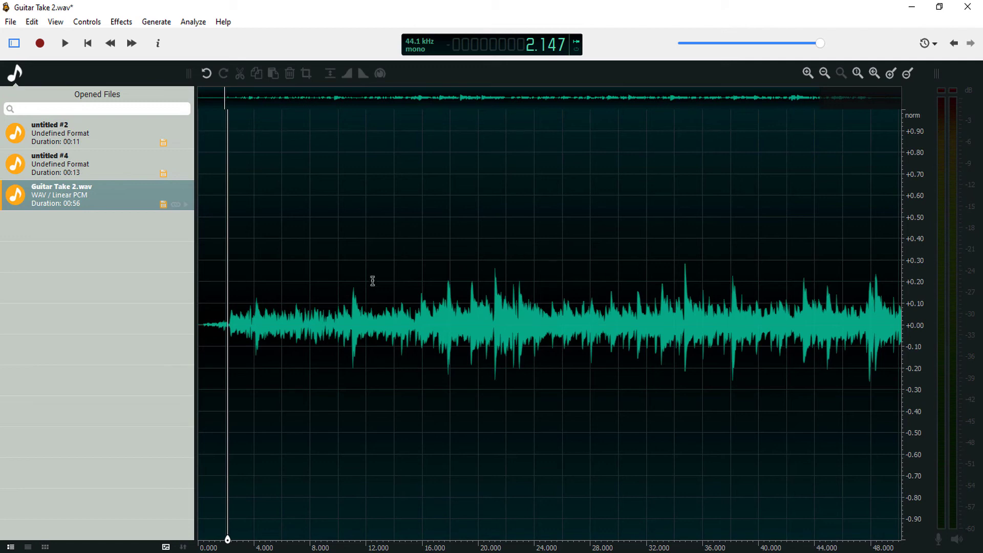
left_click(203, 302)
key("space")
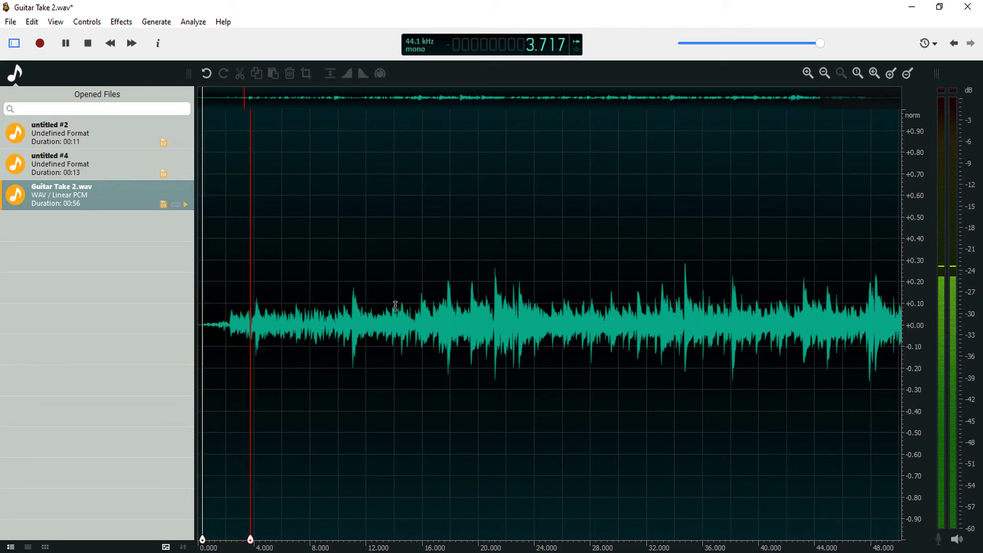
scroll(864, 262, "up", 2)
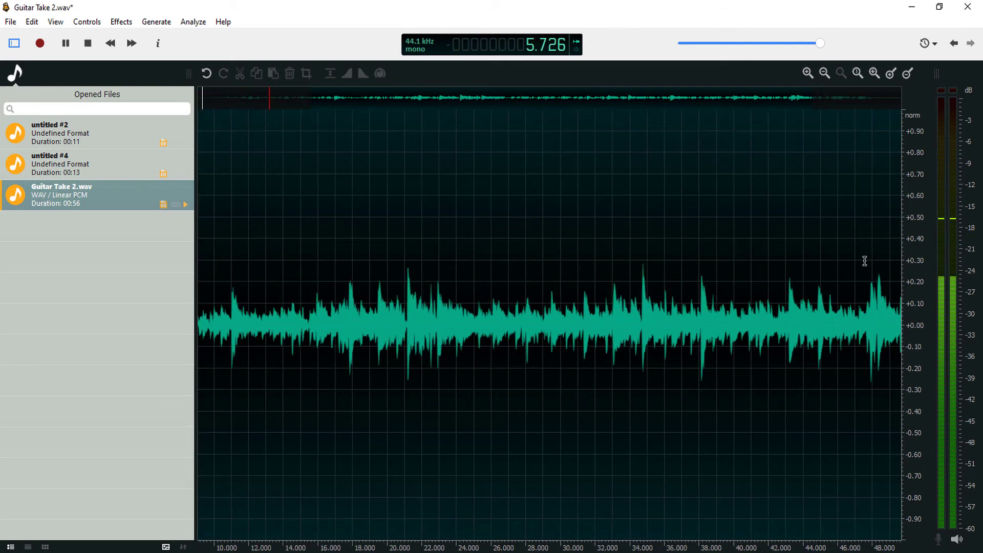
scroll(864, 261, "down", 4)
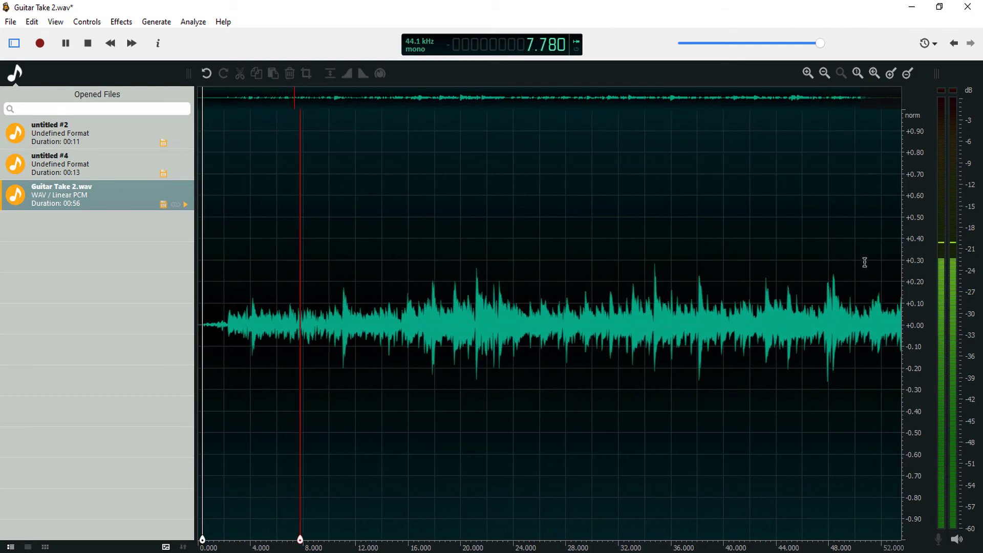
left_click(856, 267)
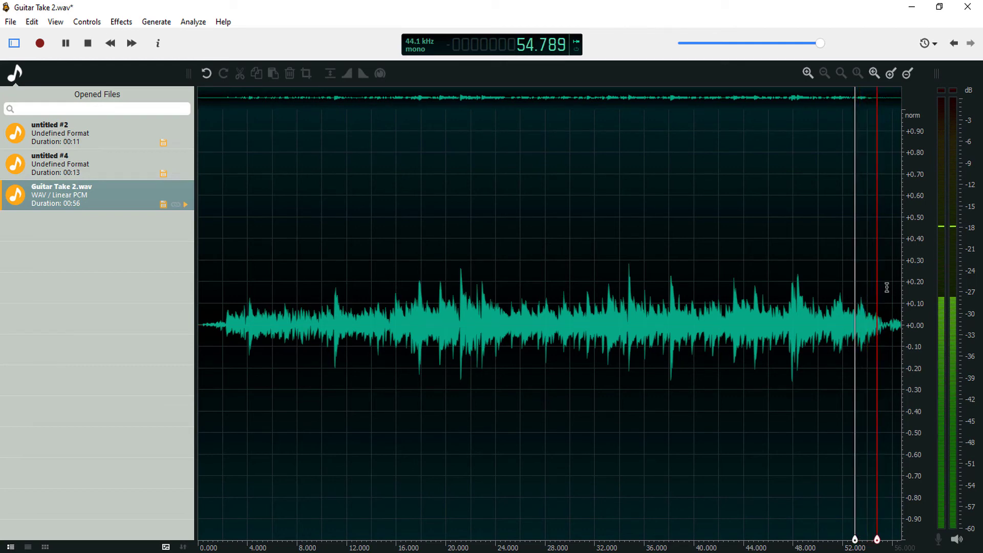
Delete the last second of the recording.
key("space")
left_click_drag(886, 290, 904, 290)
key("Delete")
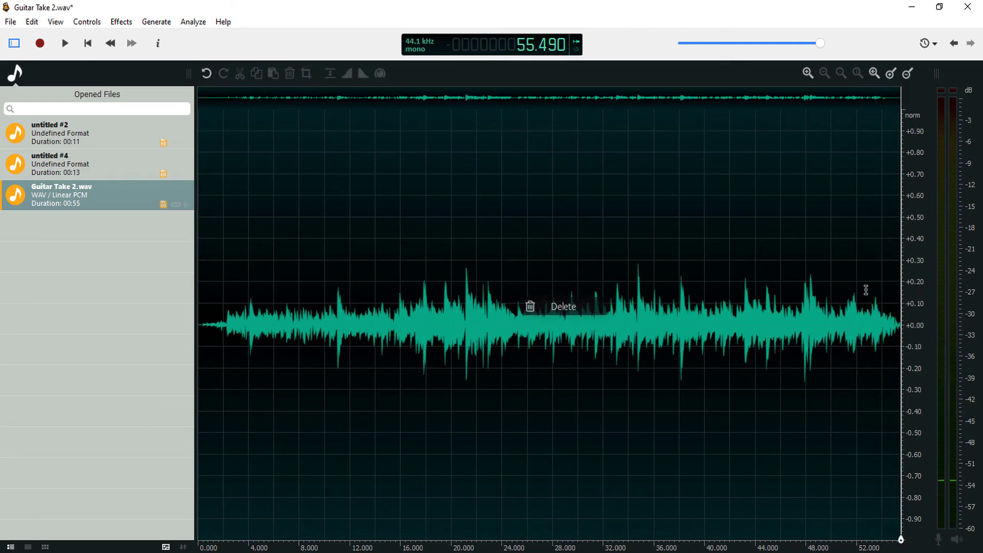
Fade out from about 44 seconds to the end and play toward the faded ending.
left_click_drag(792, 278, 902, 266)
key("ctrl+g")
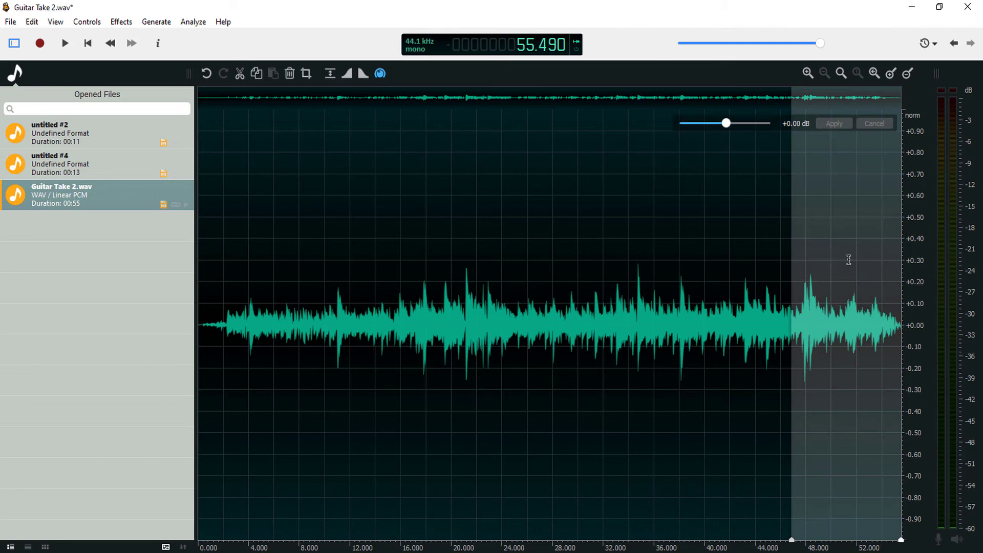
left_click(363, 75)
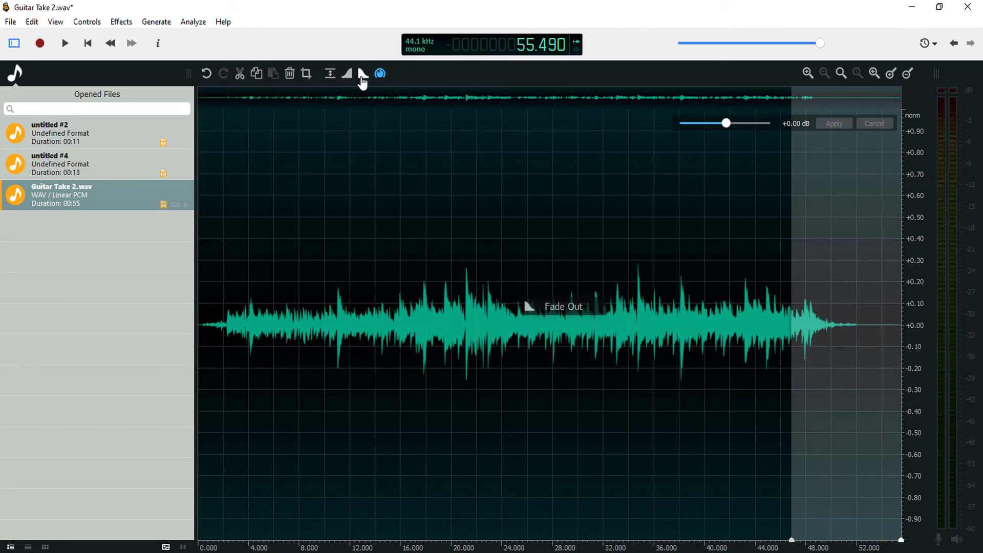
key("ctrl+z")
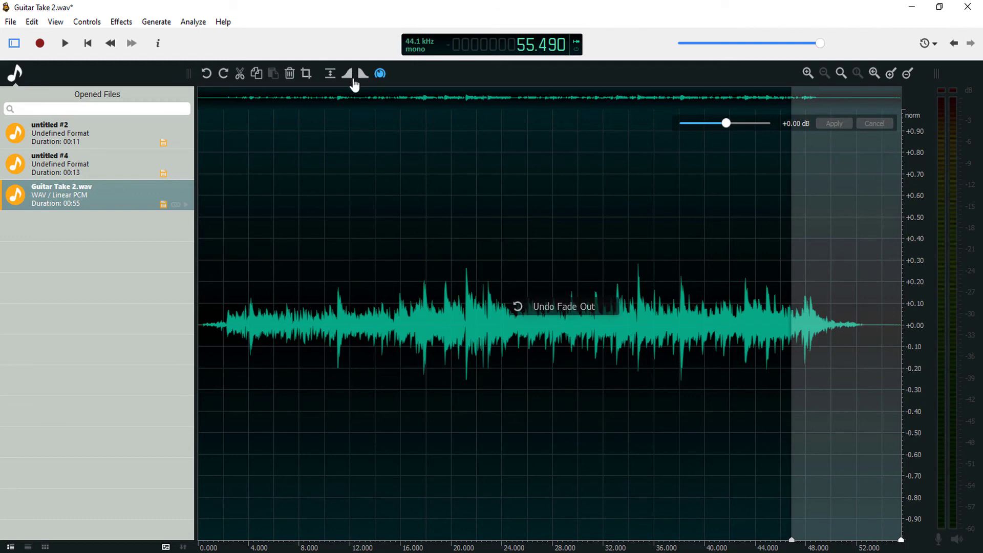
left_click_drag(758, 263, 902, 266)
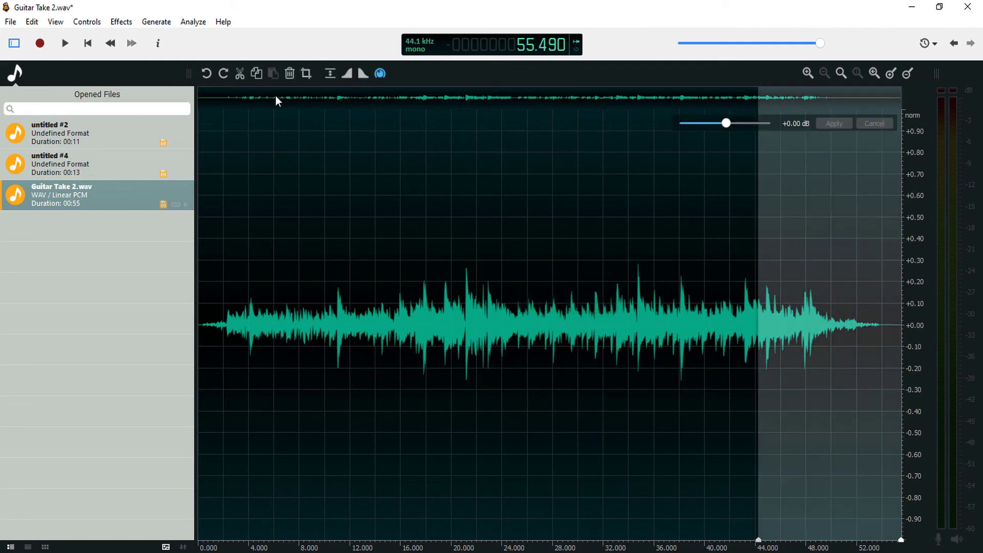
left_click(363, 75)
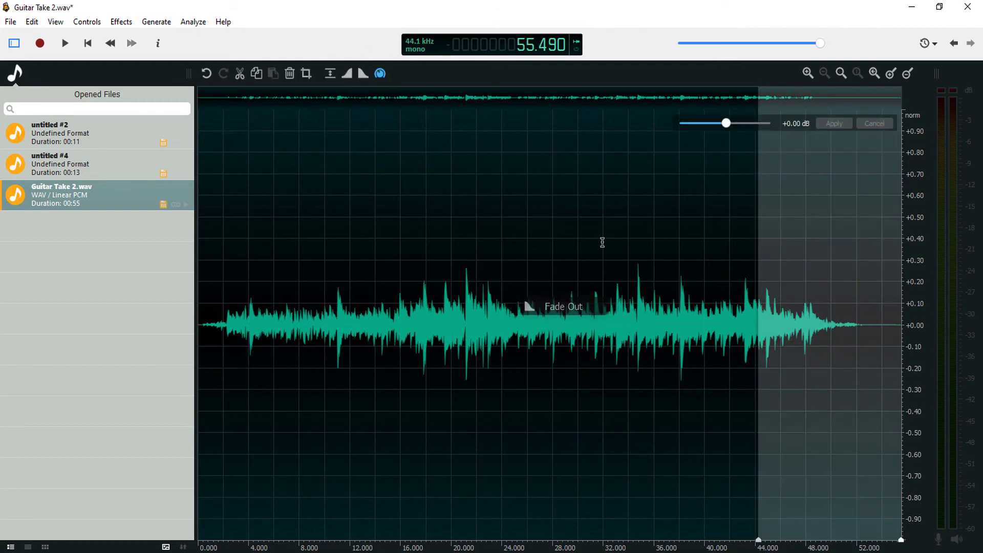
left_click(602, 242)
key("space")
left_click(701, 265)
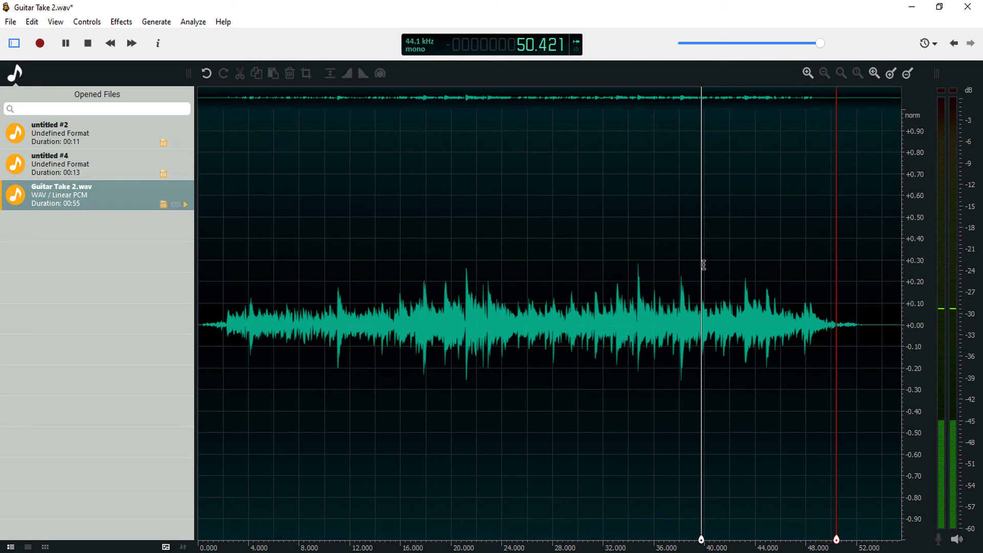
Copy the whole take and paste it after its end at 54.278 s, making 1:50.
key("space")
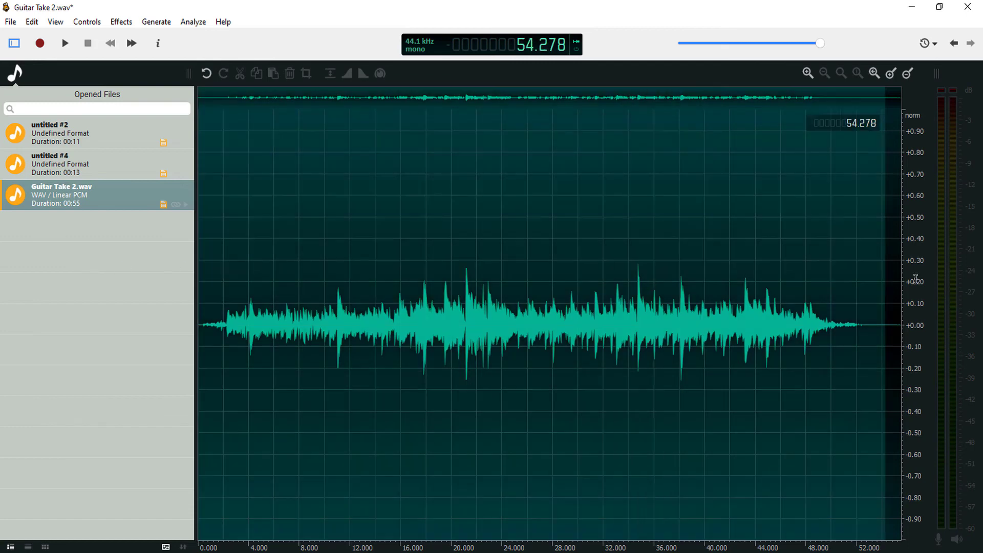
left_click(897, 268)
key("space")
key("ctrl+a")
key("ctrl+c")
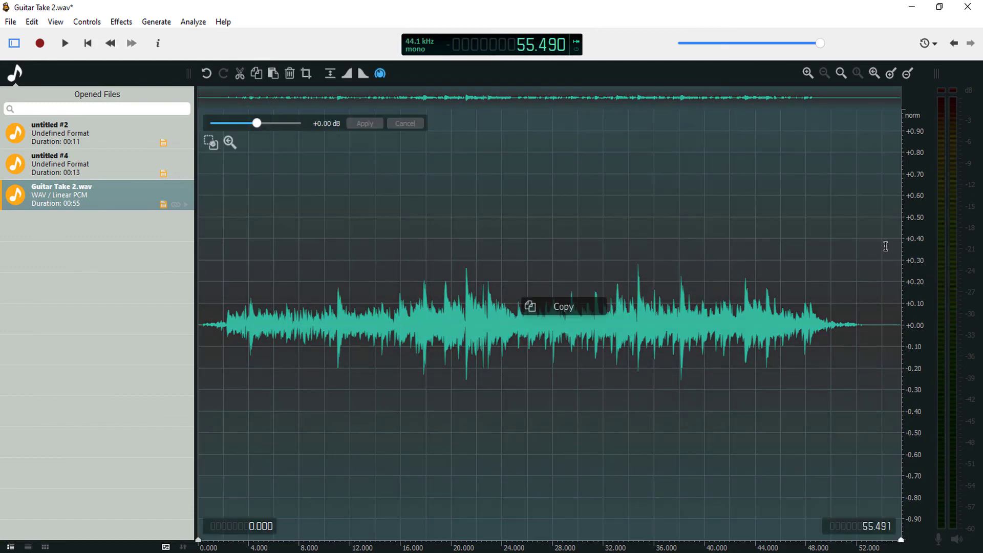
left_click(884, 246)
key("ctrl+v")
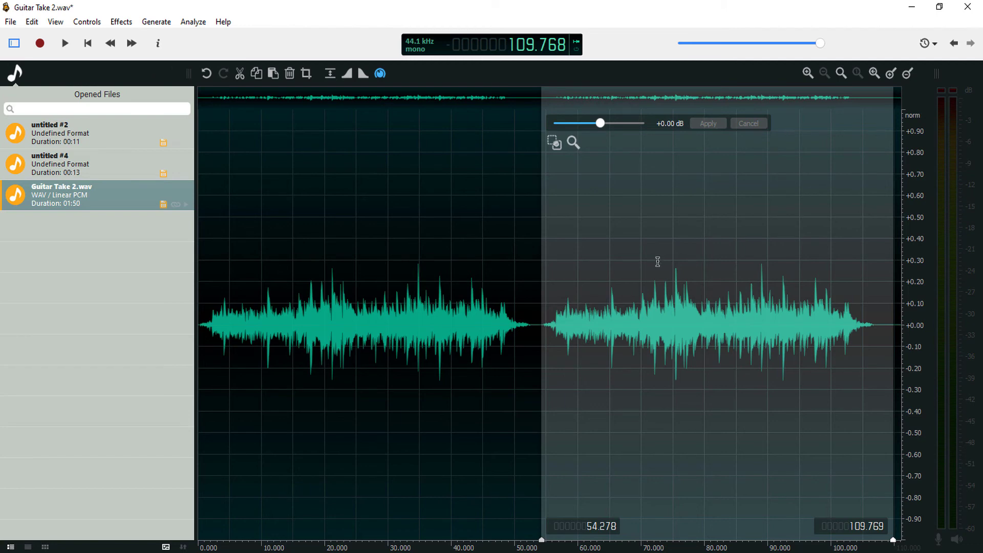
left_click(414, 263)
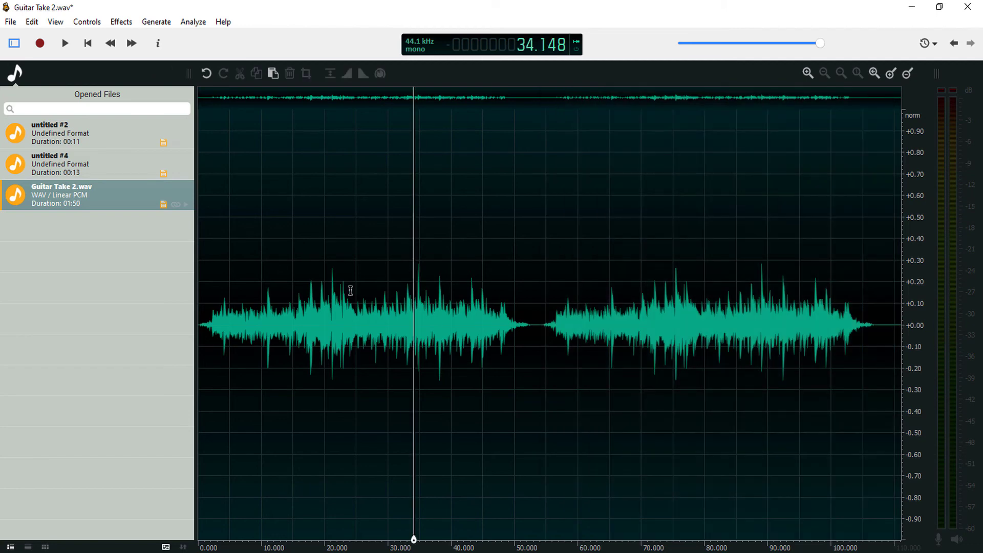
Copy the 24–42 s section, paste it at about 53 s, and play from 46 s.
left_click_drag(348, 290, 454, 296)
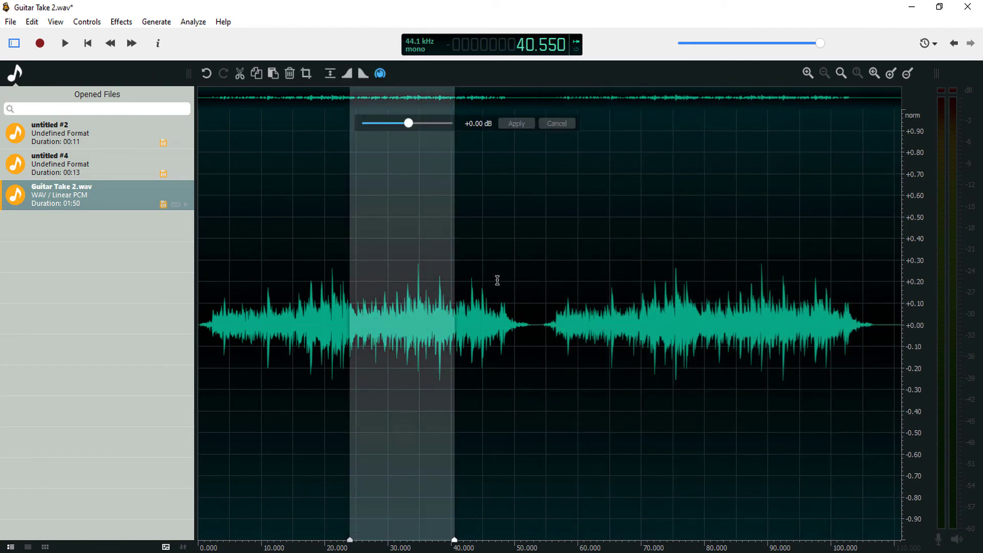
key("ctrl+c")
left_click(533, 307)
key("ctrl+v")
left_click_drag(315, 307, 370, 308)
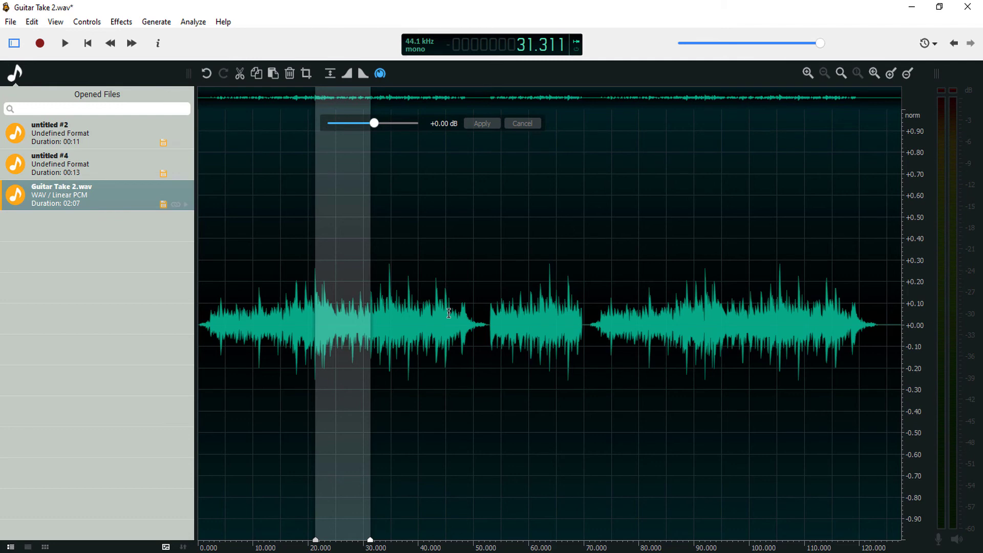
left_click(453, 284)
key("space")
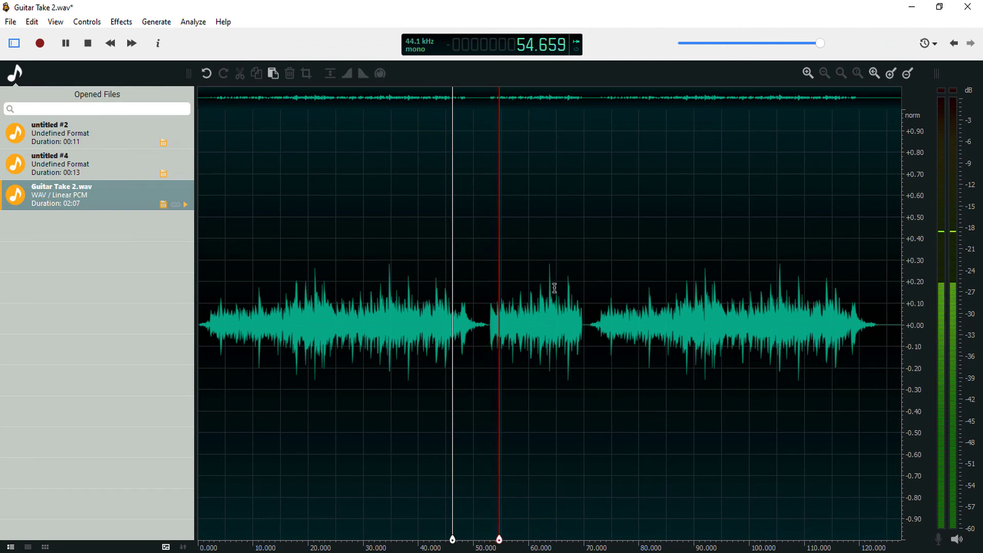
key("space")
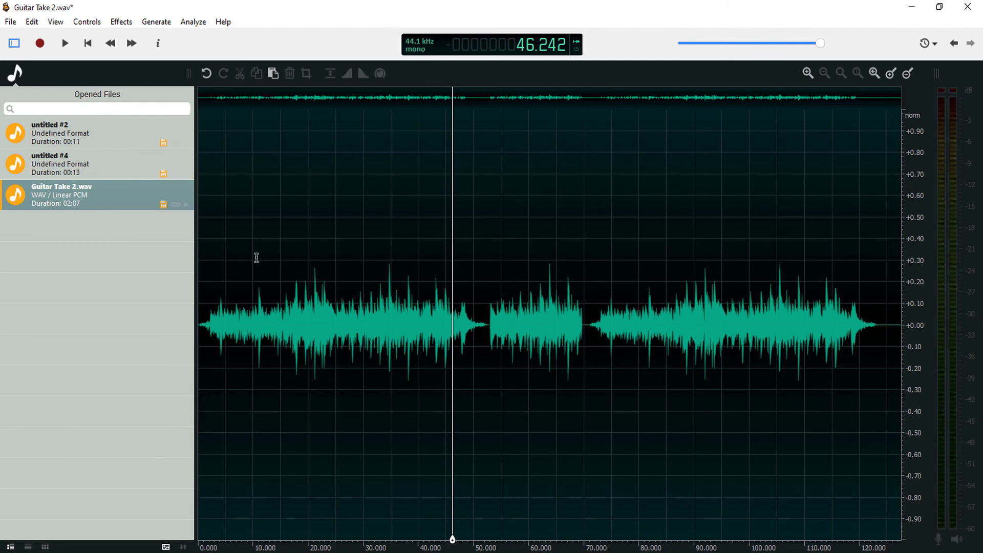
left_click_drag(255, 259, 424, 266)
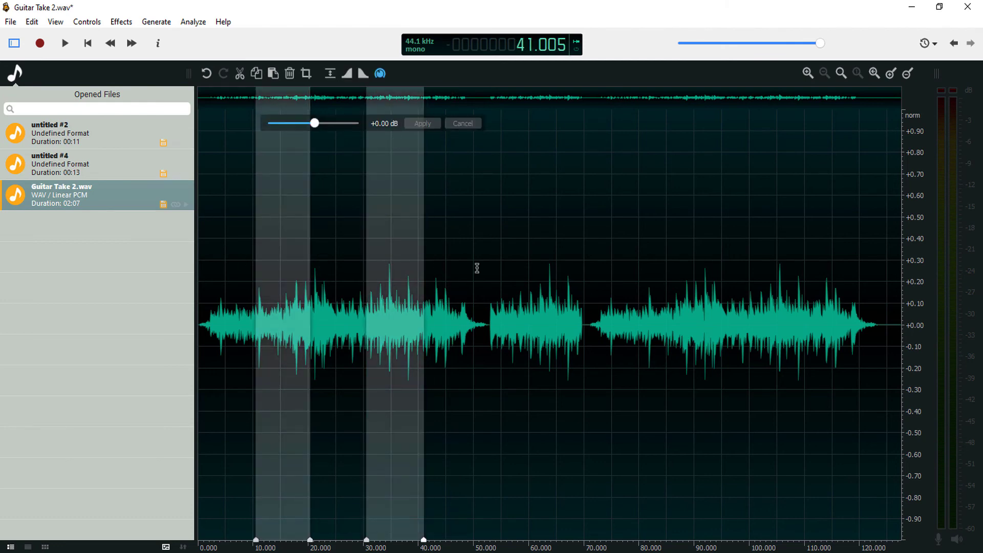
left_click_drag(532, 266, 603, 269, "ctrl")
left_click(614, 268)
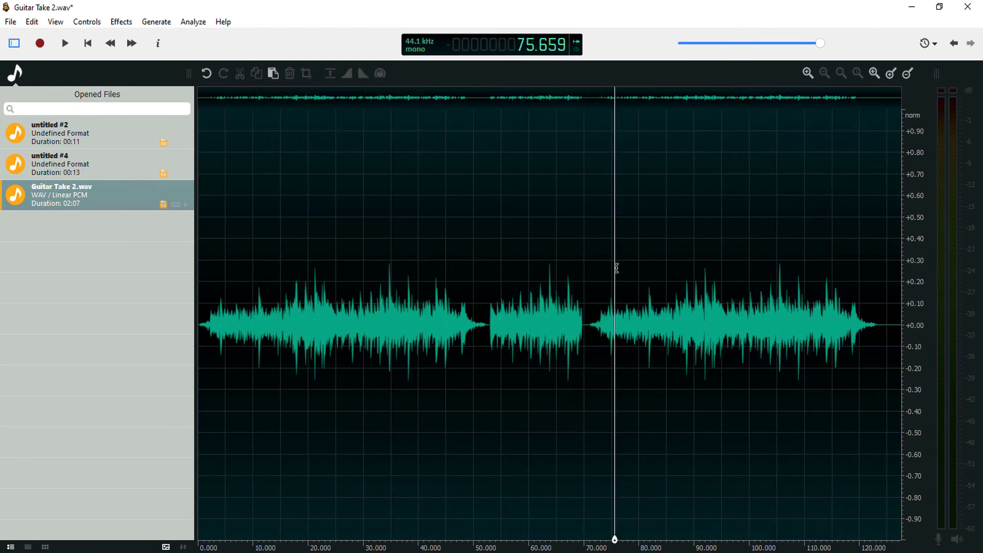
left_click_drag(235, 252, 313, 255)
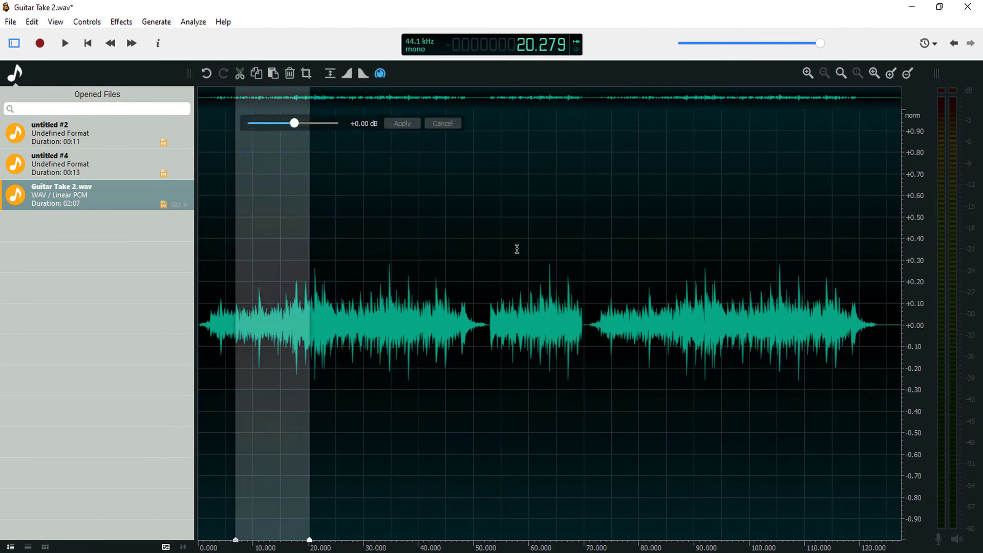
left_click_drag(354, 289, 423, 292)
left_click_drag(532, 279, 577, 279)
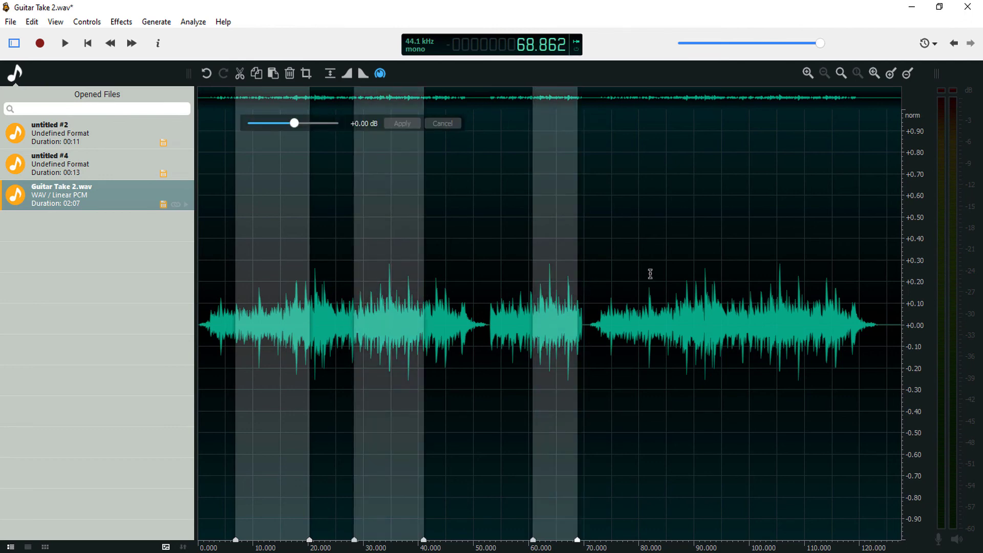
left_click_drag(650, 271, 742, 286)
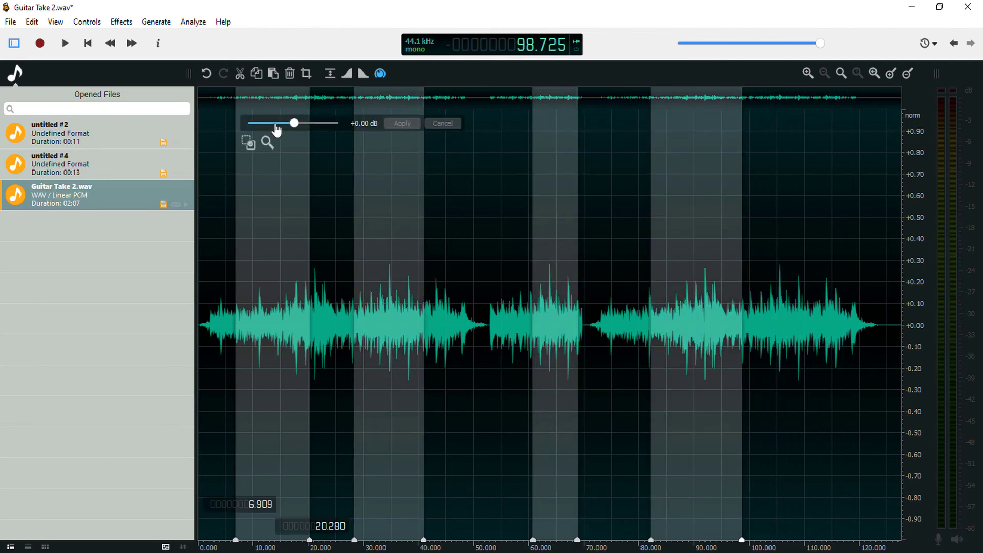
left_click_drag(293, 126, 268, 166)
left_click(276, 212)
left_click(208, 255)
key("space")
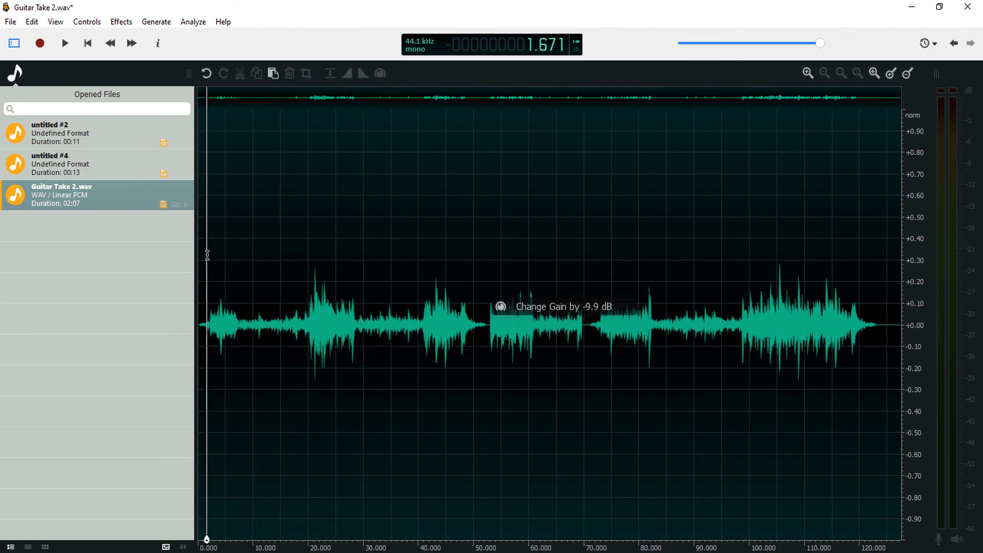
key("space")
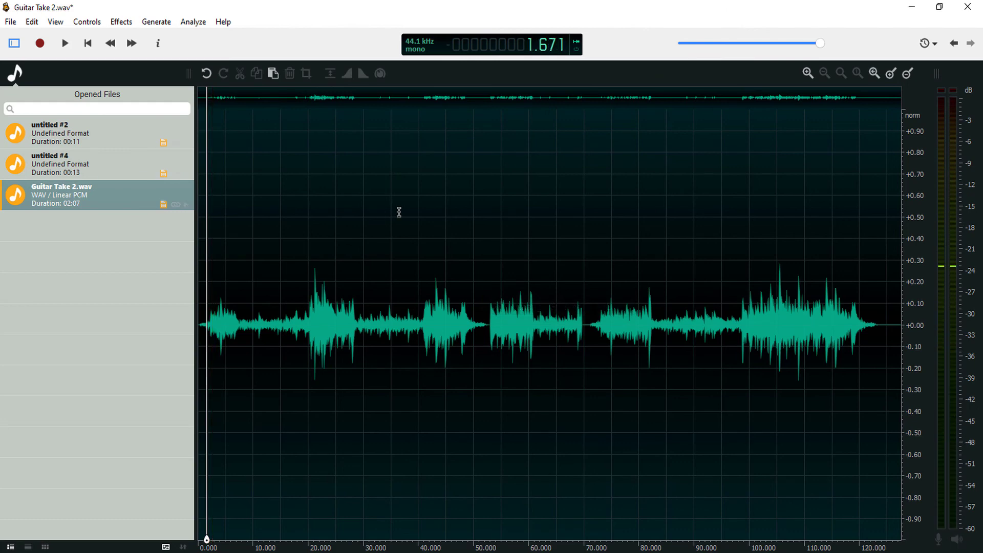
key("ctrl+z")
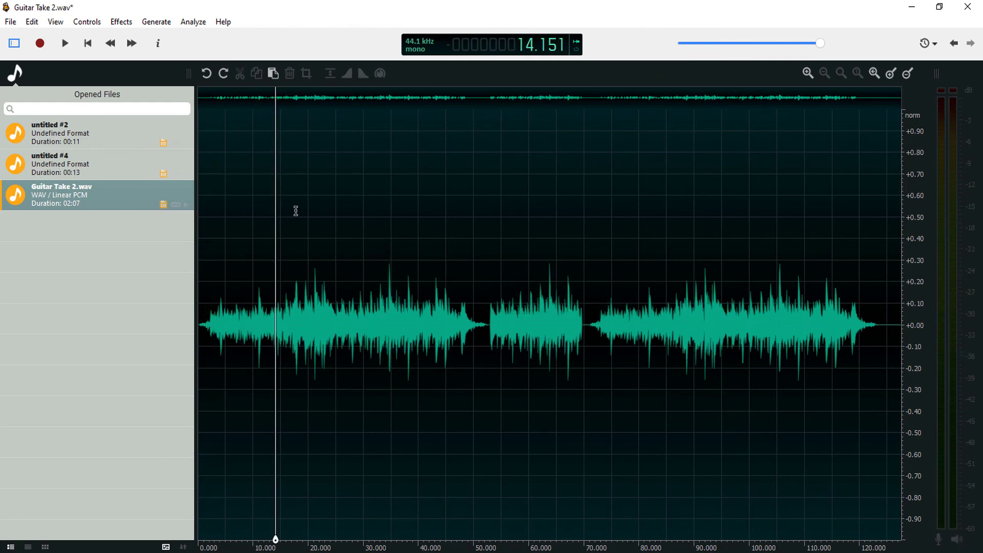
Select the ranges 8.65–20.39, 36–46, 62–71, 91.6–102.7 and 110–119 s together.
left_click_drag(249, 256, 311, 259)
left_click_drag(396, 270, 452, 271)
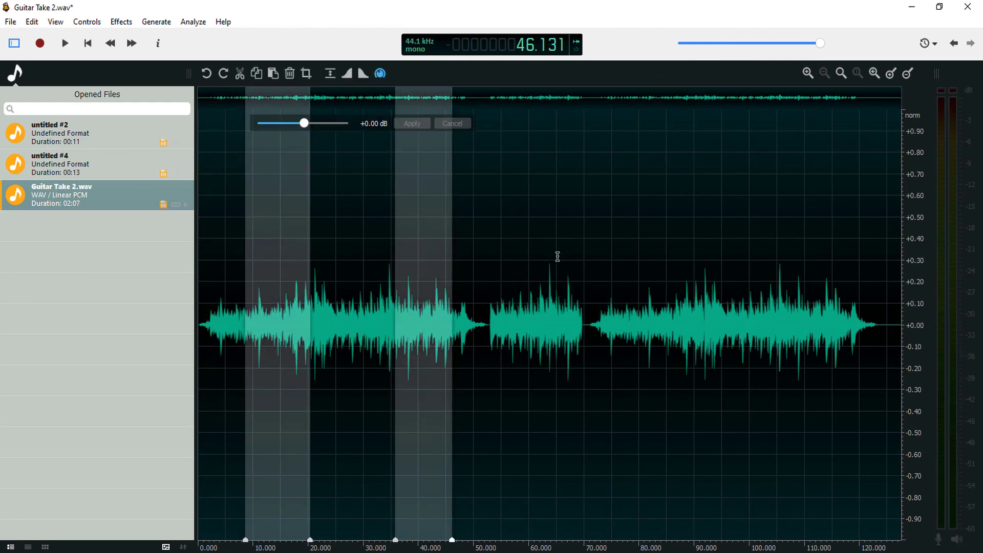
left_click_drag(542, 258, 588, 266)
left_click(702, 253)
left_click_drag(758, 249, 854, 256)
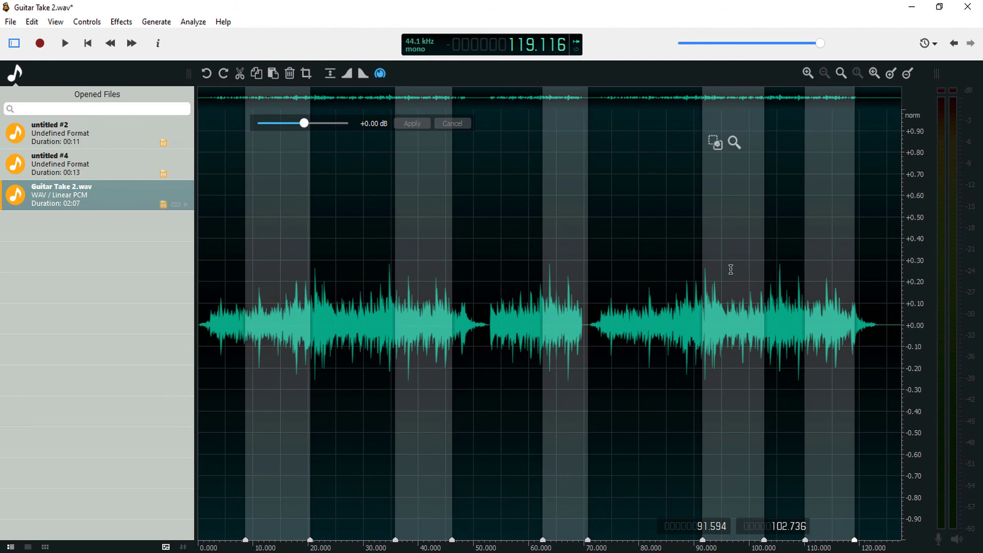
Normalize the selected ranges and then fade each of them out.
left_click(330, 78)
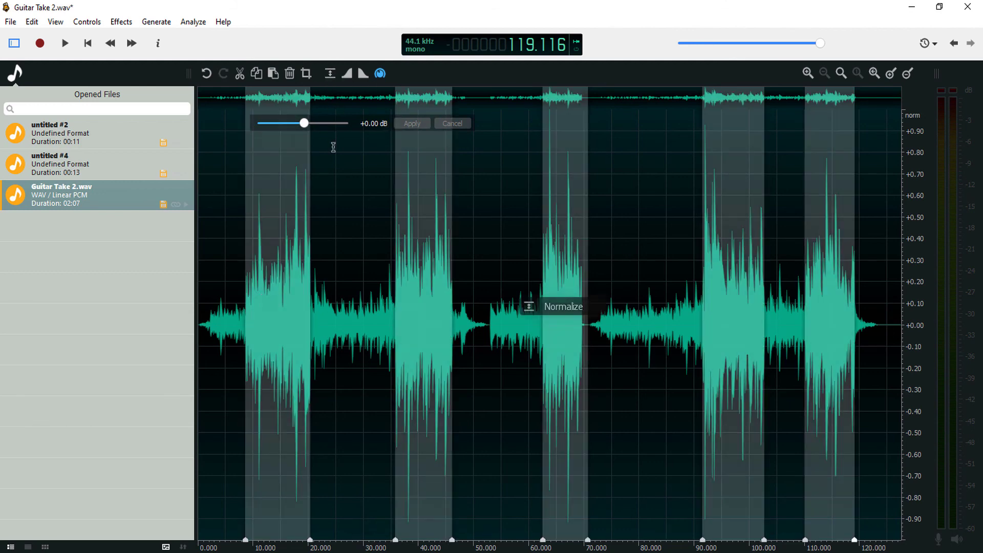
left_click(361, 75)
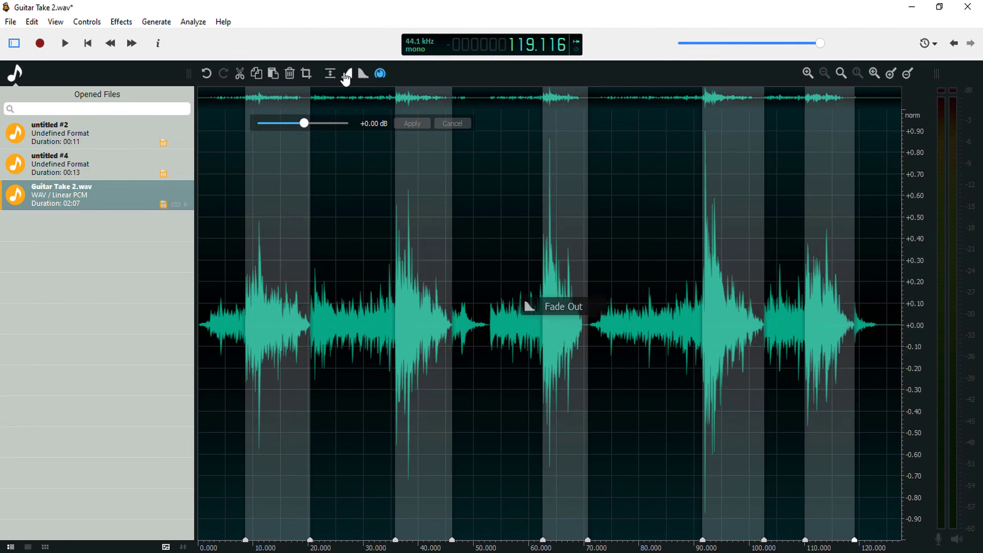
left_click(346, 77)
left_click(364, 76)
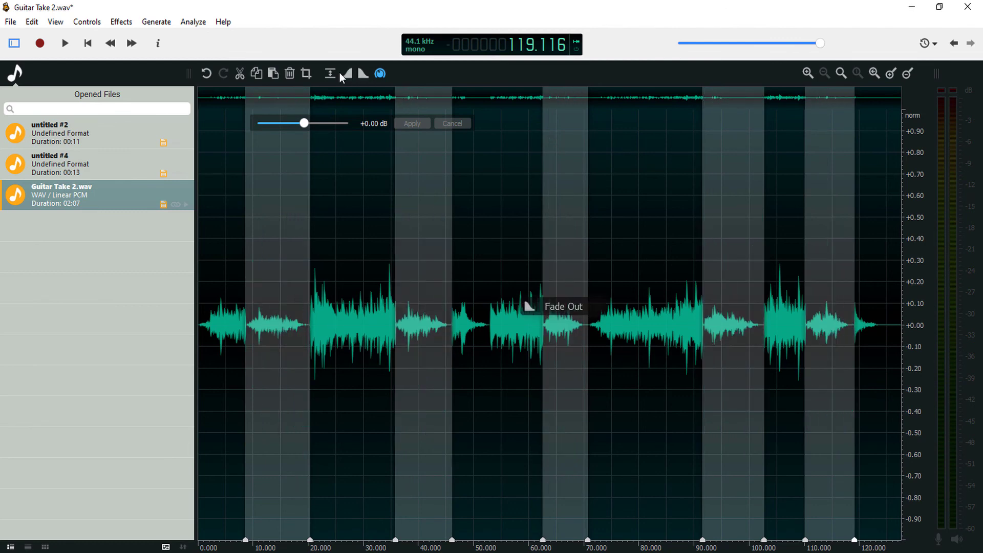
left_click(350, 245)
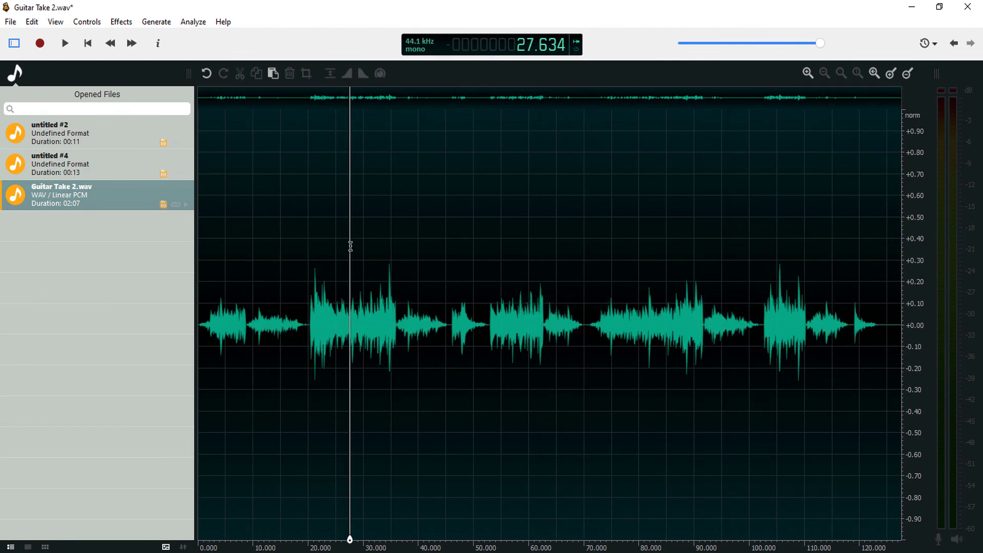
left_click(221, 278)
key("space")
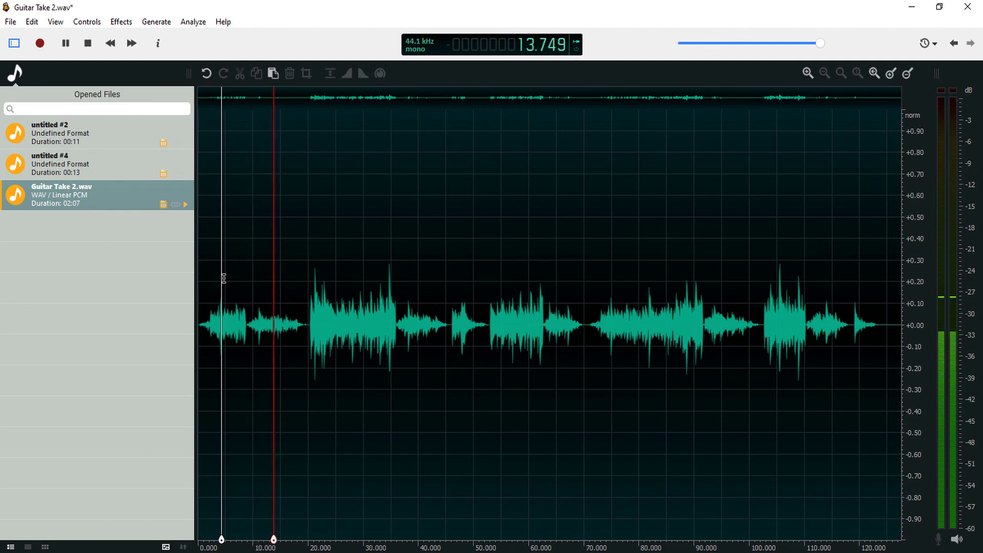
key("space")
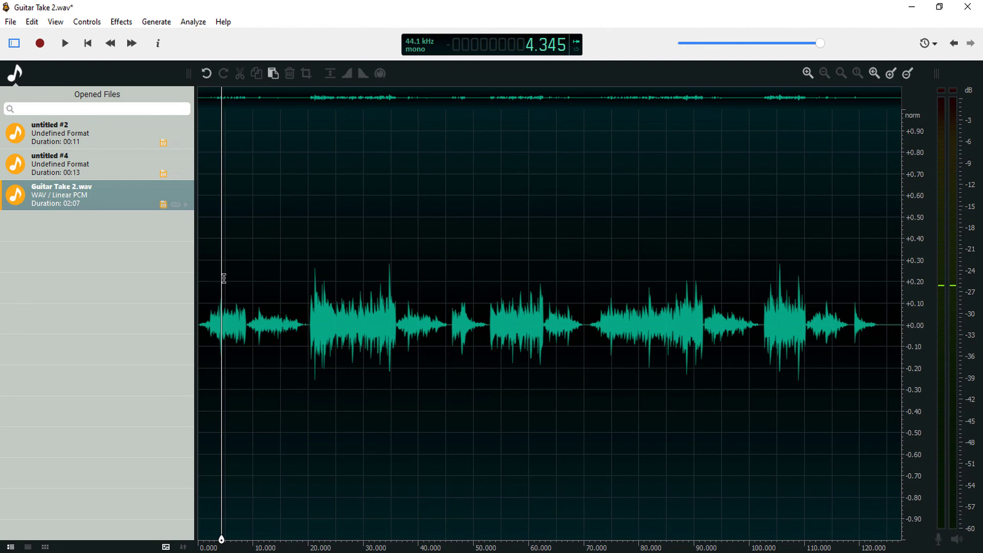